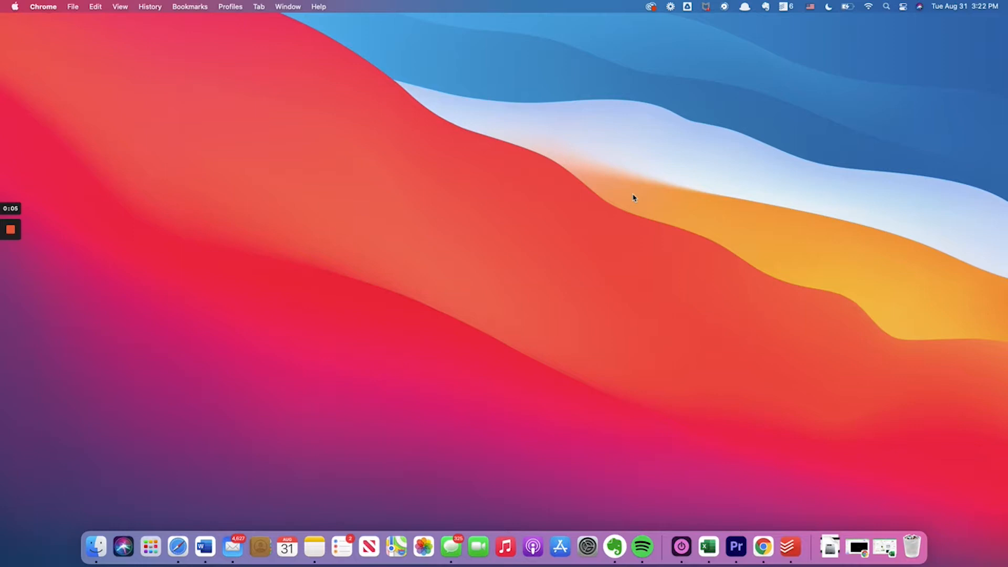
Open Microsoft Excel, create a blank workbook and expand its window to full screen
click(713, 561)
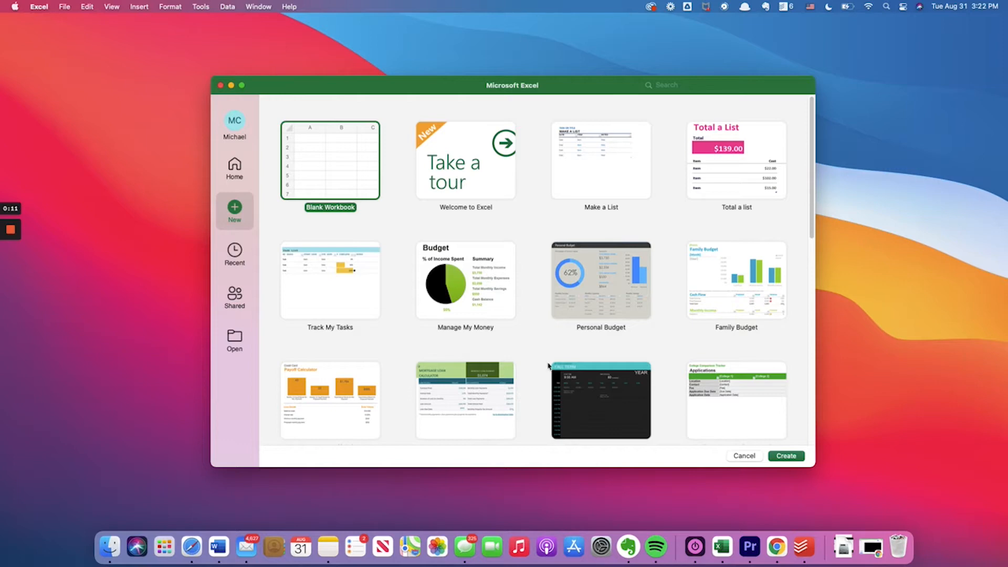
double_click(343, 158)
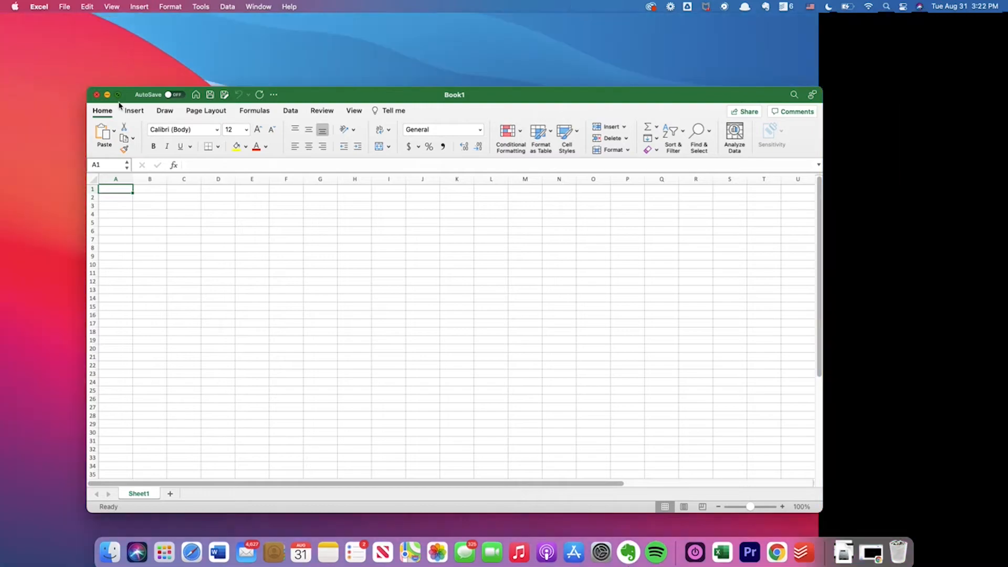
click(118, 94)
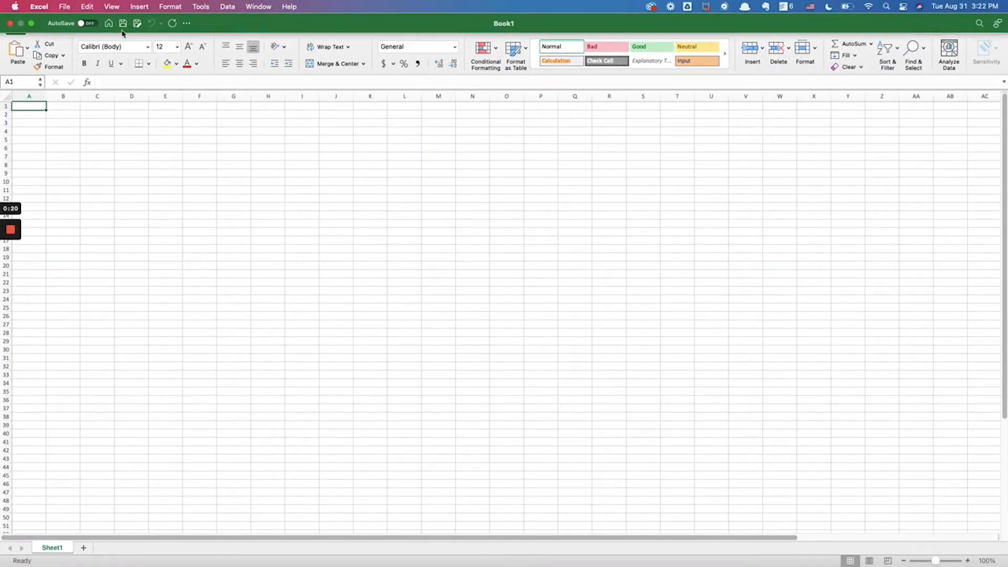
Save the workbook as Demo2 in the iCloud Desktop folder in Excel Workbook (.xlsx) format
click(122, 23)
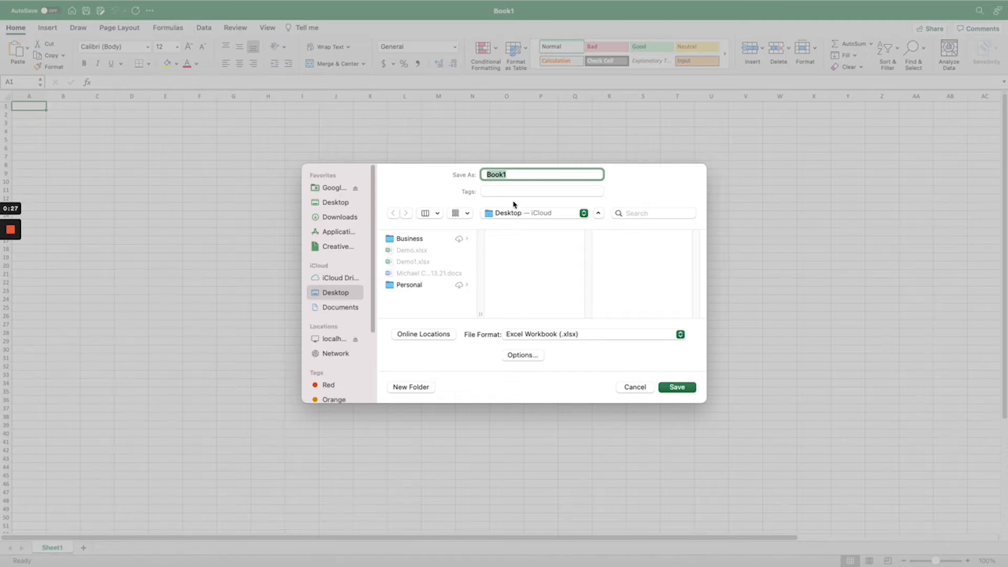
text(Demo2)
key(Return)
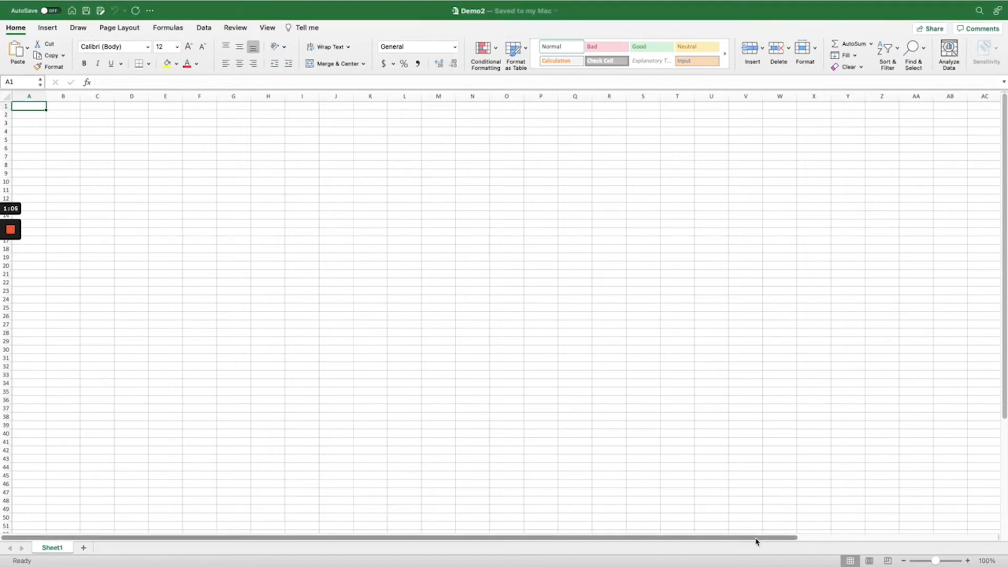
drag(758, 540, 735, 541)
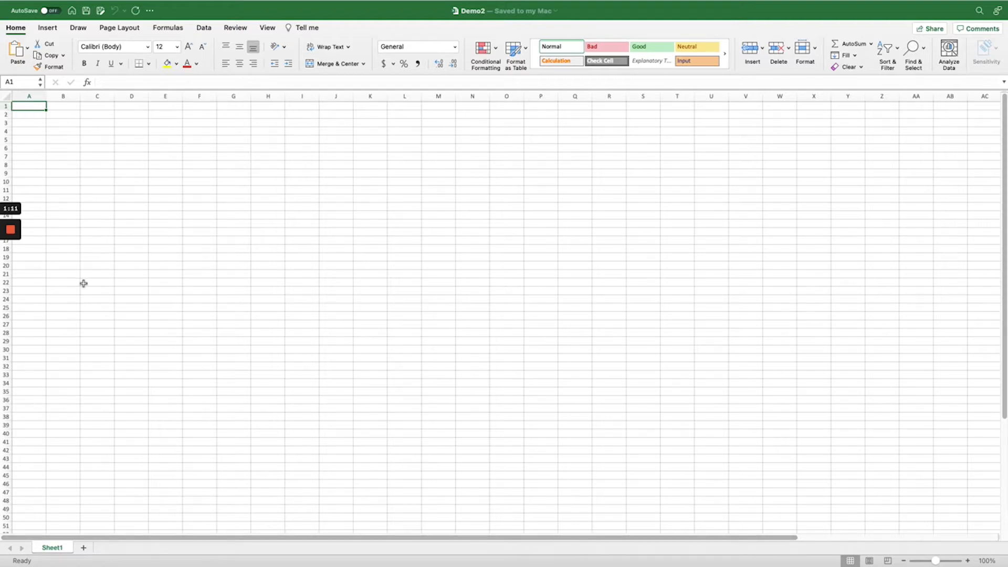
scroll(63, 321, down, 20)
scroll(62, 325, up, 20)
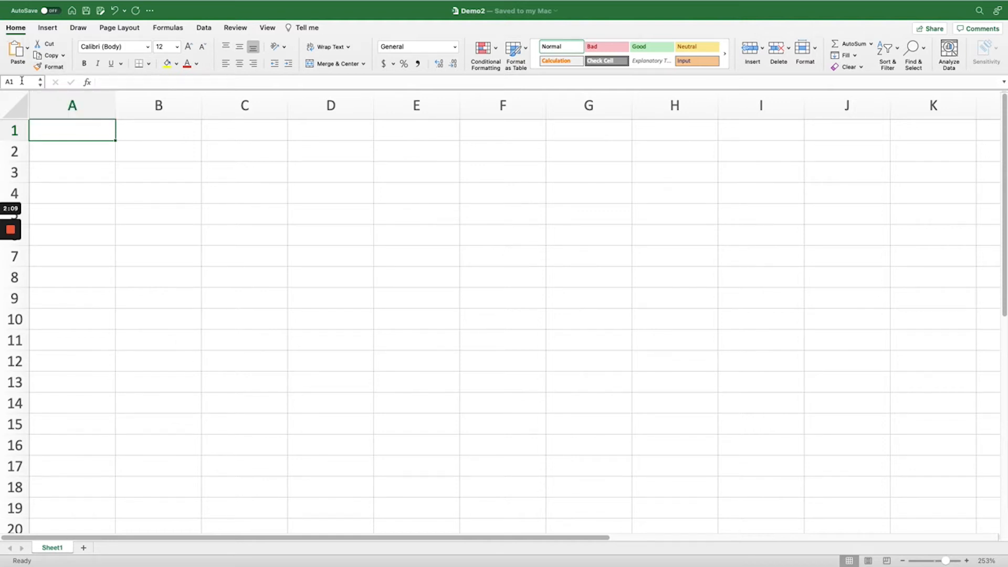
Select several single cells in columns A to C, including C5, B8, B6 and C4, to view their references
click(254, 218)
click(183, 271)
click(117, 231)
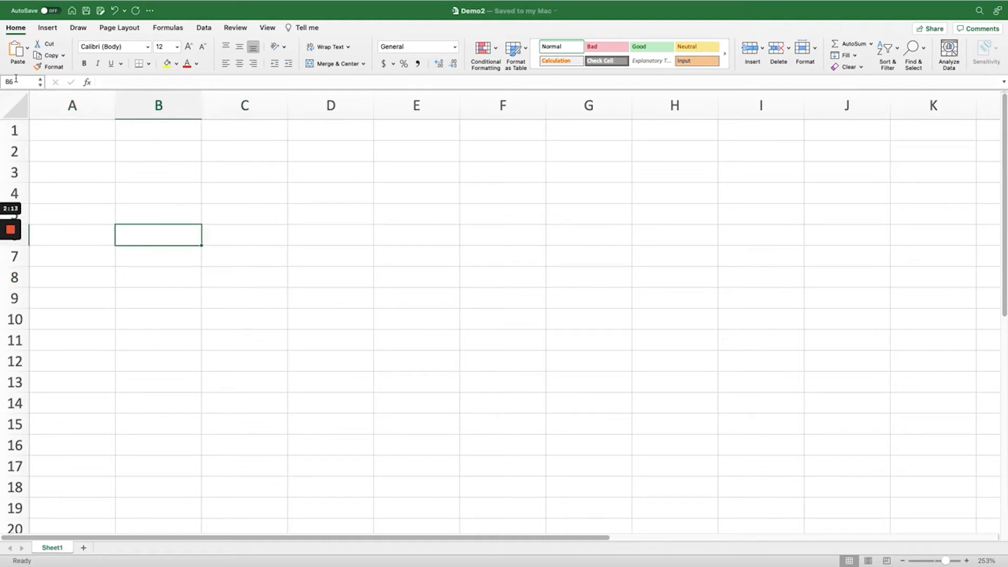
click(223, 192)
click(102, 133)
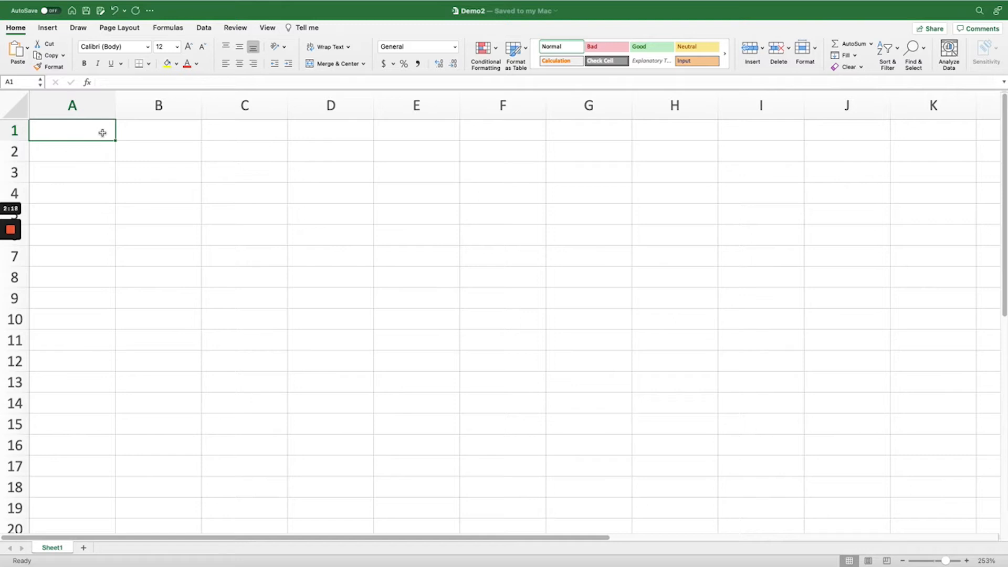
click(230, 200)
click(86, 144)
Move the active cell from A1 to A4, across to C4, up to C1 and back to A1
click(88, 132)
key(Down)
key(Down)
key(Down)
key(Down)
key(Right)
key(Right)
key(Up)
key(Up)
key(Up)
key(Up)
key(Left)
key(Left)
Select the range A1:D14 and, starting again from A1, the range A1:E10, ending on cell A1
mouse_move(89, 133)
mouse_down()
mouse_move(97, 189)
mouse_move(322, 405)
mouse_up()
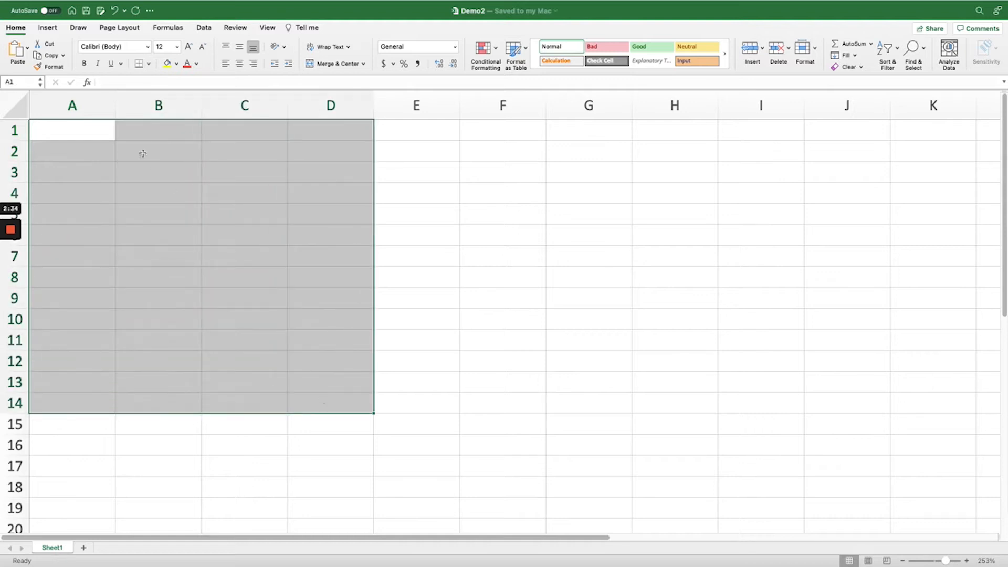
click(103, 125)
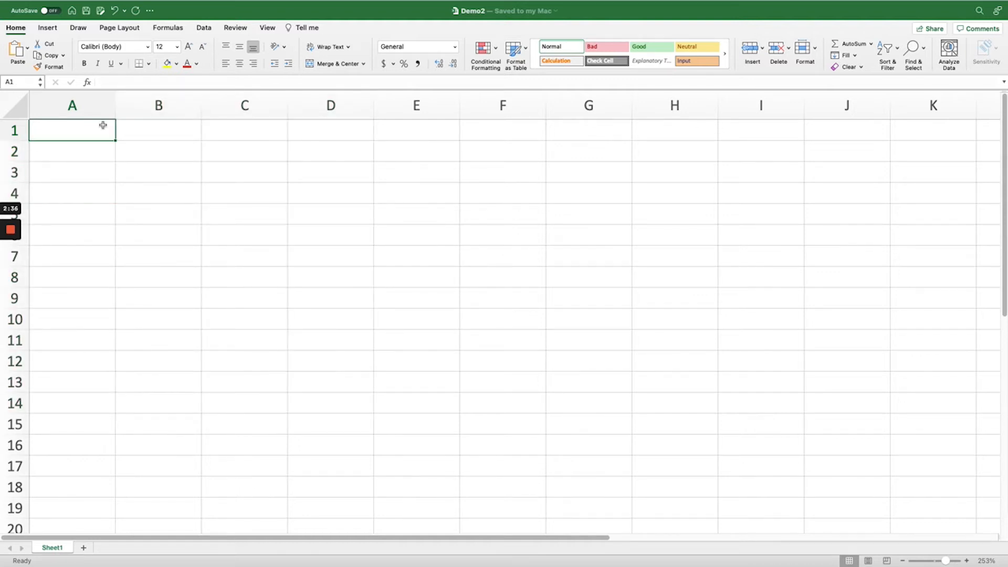
key(shift+Down)
key(shift+Down)
key(shift+Down)
key(shift+Down)
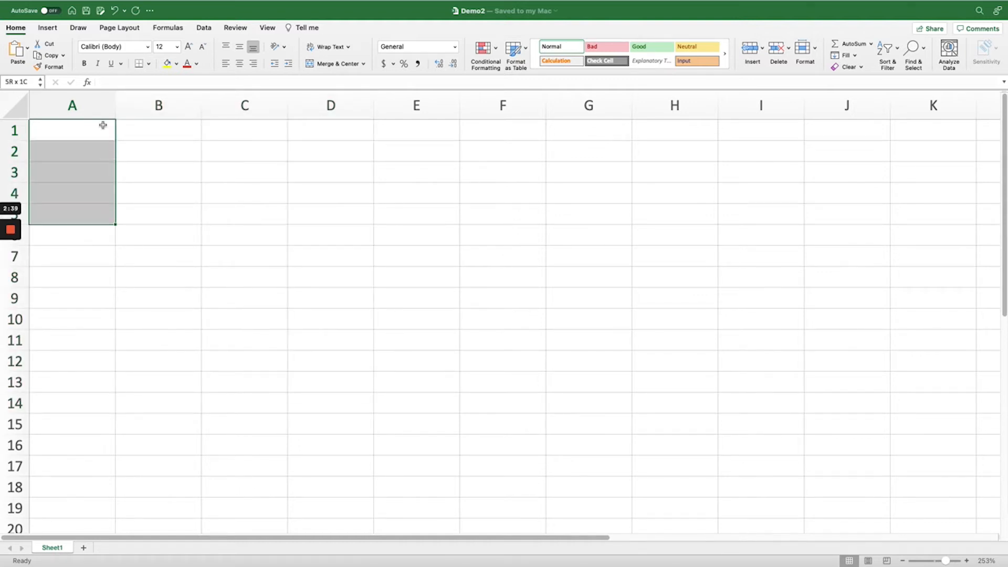
key(shift+Down)
key(shift+Right)
key(shift+Right)
key(shift+Right)
key(shift+Right)
key(shift+Down)
key(shift+Down)
key(shift+Down)
key(shift+Down)
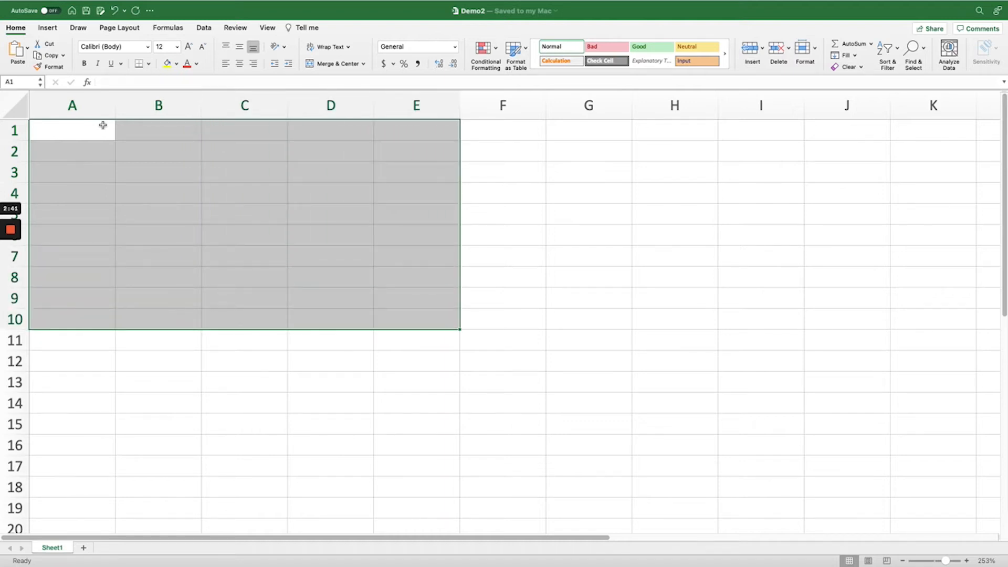
click(103, 125)
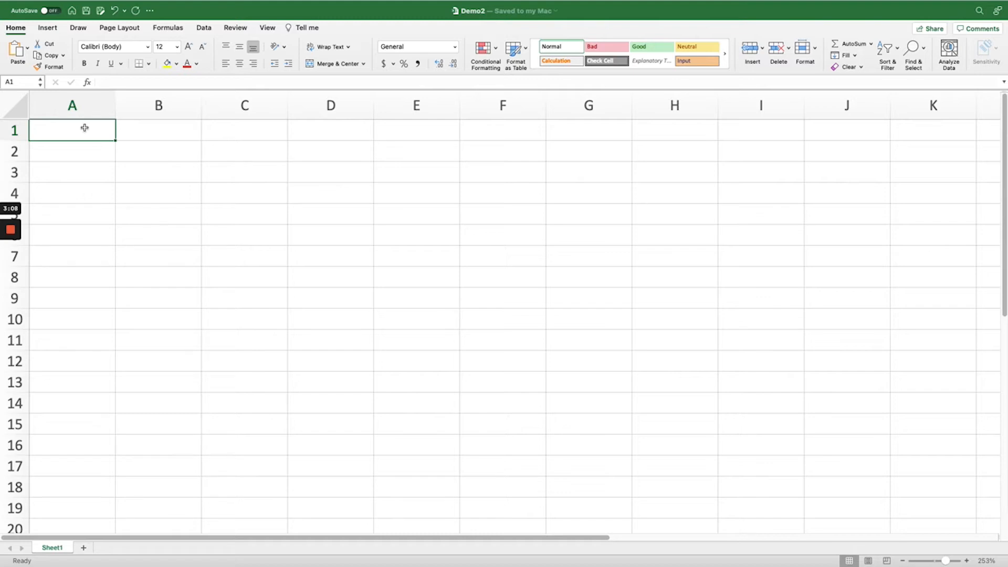
Enter a first name in A1 and a run of 1s across row 2, clearing the last few
text(Michael)
key(Return)
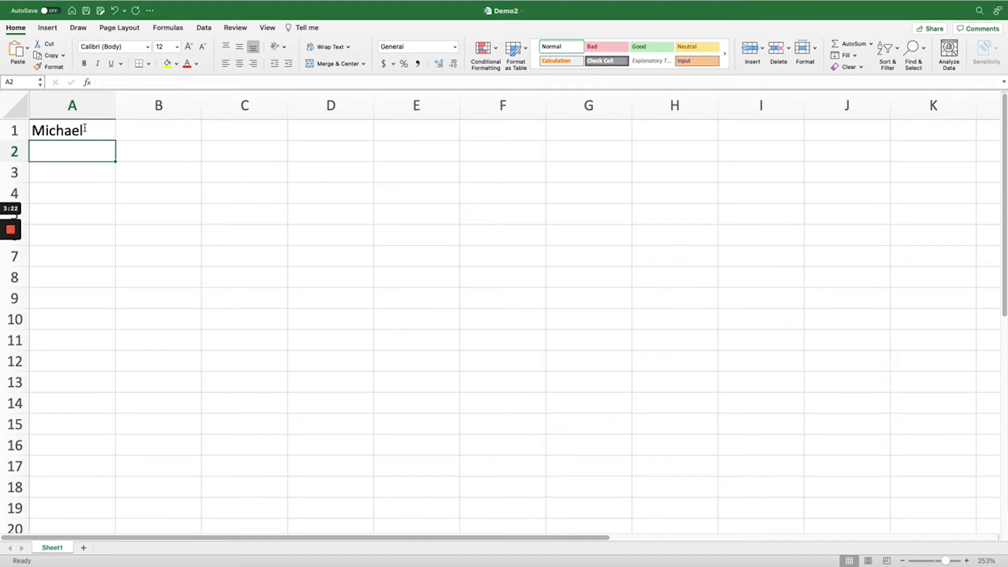
text(1	1	1	1	1	1	1)
key(Left)
key(BackSpace)
key(Left)
key(BackSpace)
key(Left)
key(BackSpace)
key(Left)
key(BackSpace)
key(Left)
key(BackSpace)
key(Left)
key(BackSpace)
key(Left)
key(BackSpace)
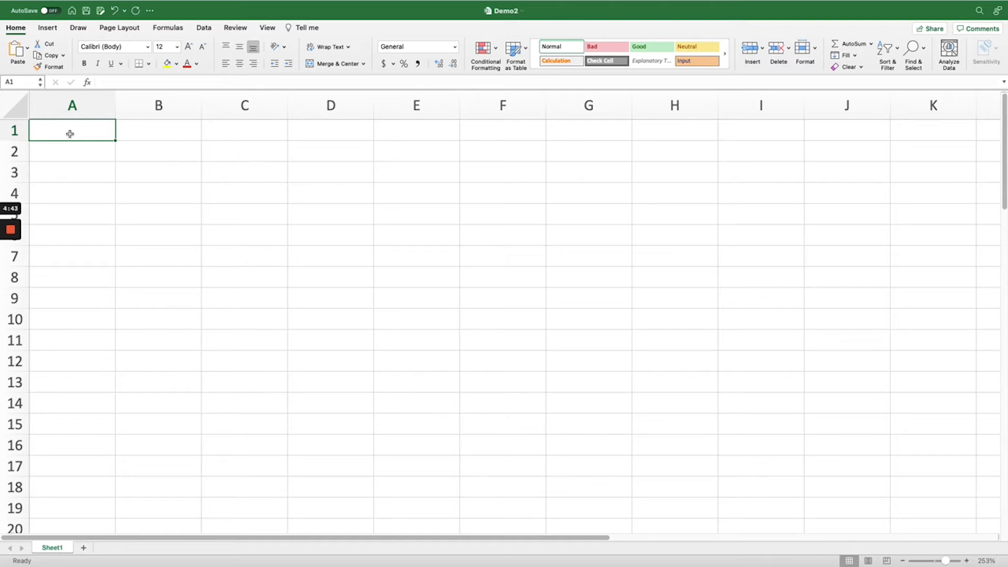
Enter the headings Addition, Subtraction, Multiplication and Division in cells B1 to E1
key(Tab)
text(Addition)
key(Tab)
text(Subtraction)
key(Tab)
text(Multiplication)
key(Tab)
text(Division)
key(Return)
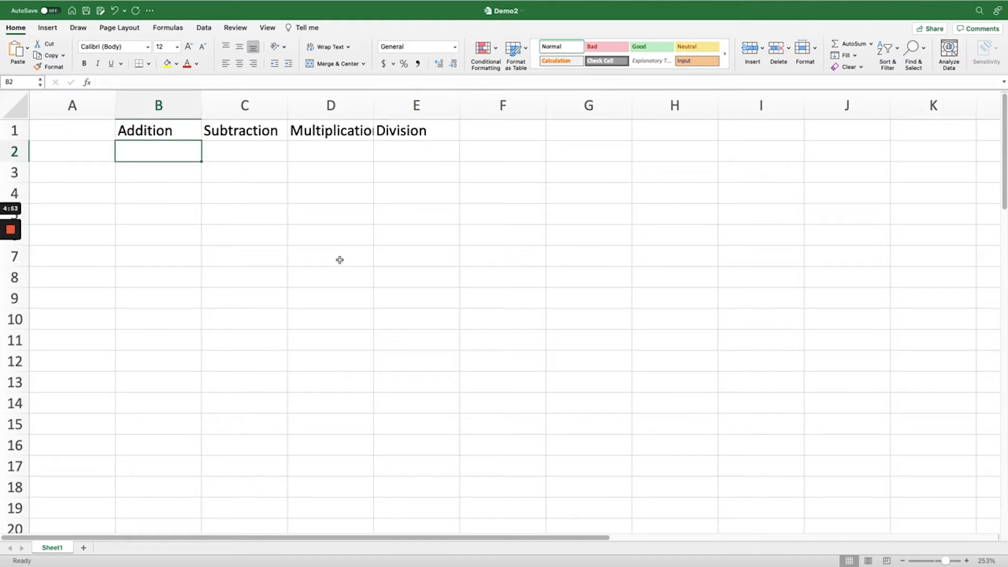
Auto-fit the width of column D to its Multiplication heading
click(346, 131)
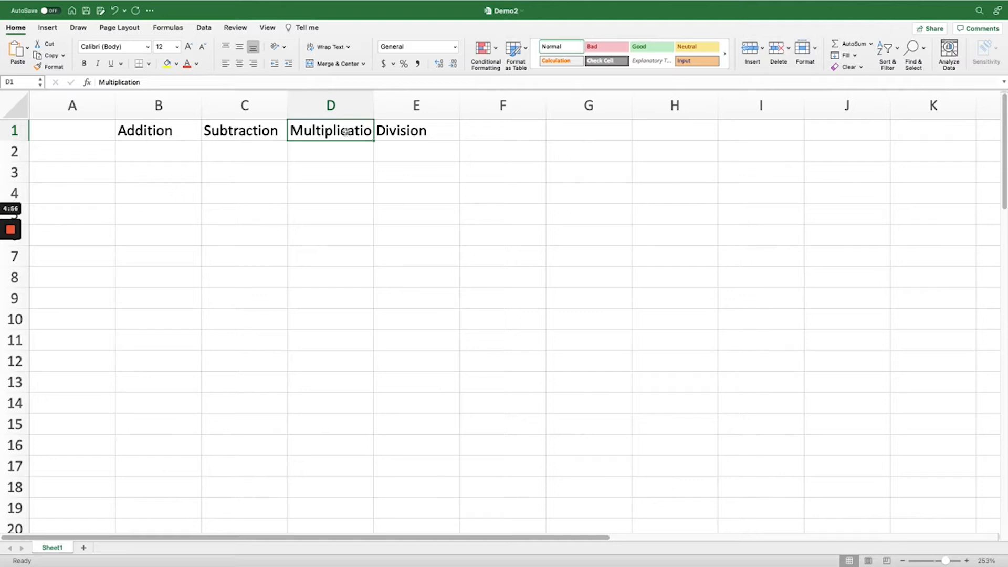
click(367, 188)
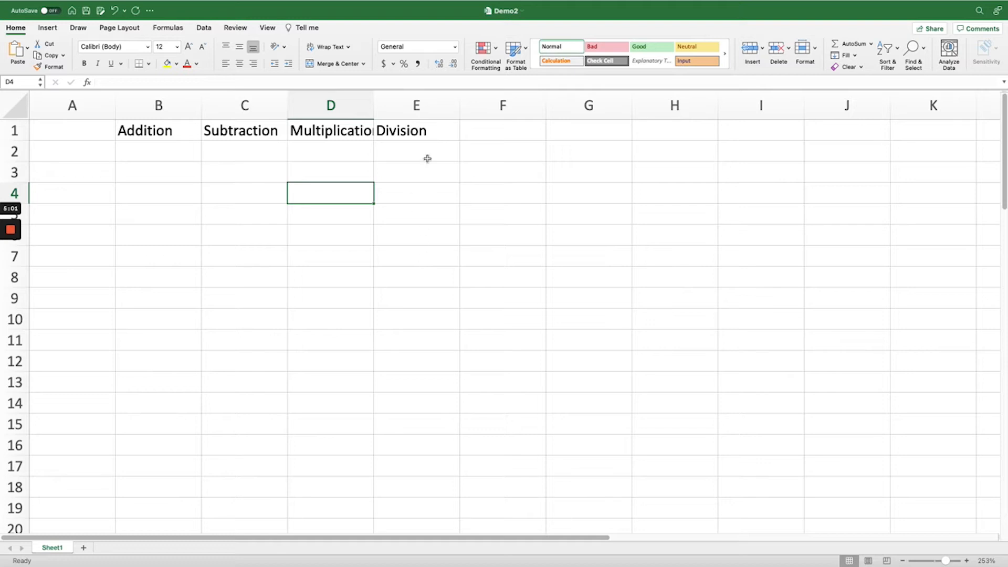
mouse_move(373, 104)
mouse_down()
mouse_move(442, 107)
mouse_move(375, 108)
mouse_up()
double_click(375, 107)
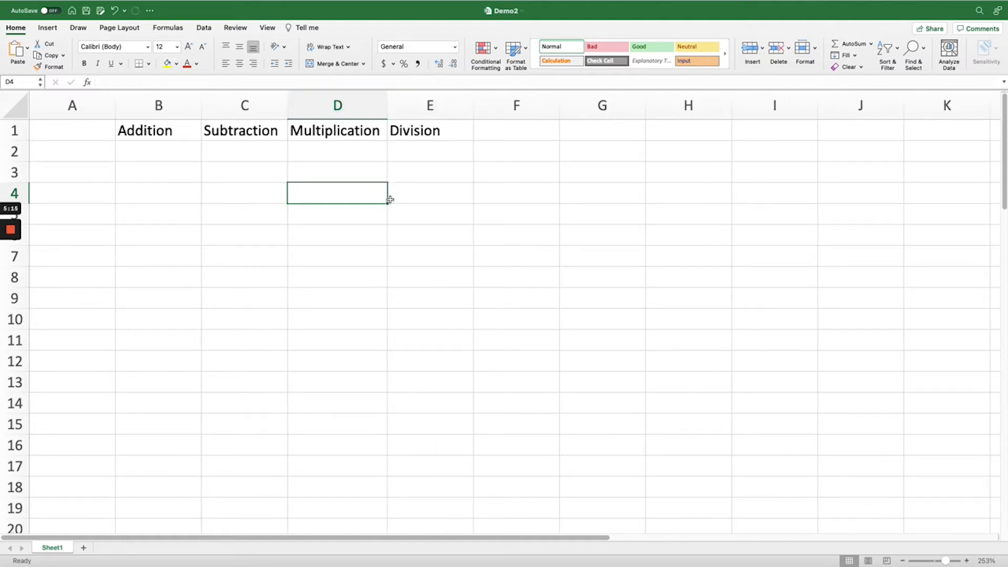
Enter the heading Number in A1 and the values 1 to 5 in cells A2 to A6
click(73, 130)
text(Number)
key(Return)
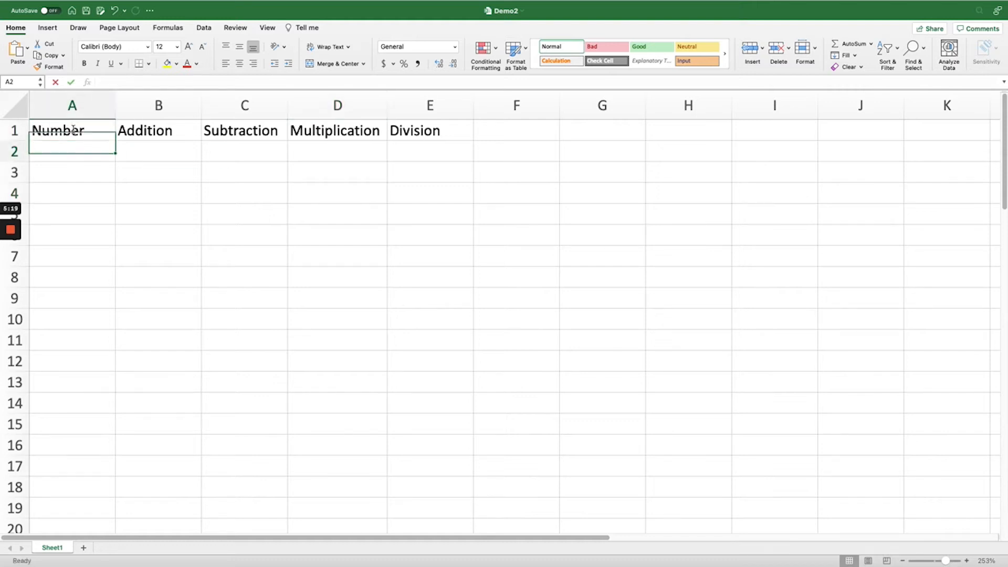
text(1)
key(Return)
text(2)
key(Return)
text(3)
key(Return)
text(4)
key(Return)
text(5)
key(Return)
Enter the addition formula =A2+A3+A4+A5+A6 in cell B2
click(185, 151)
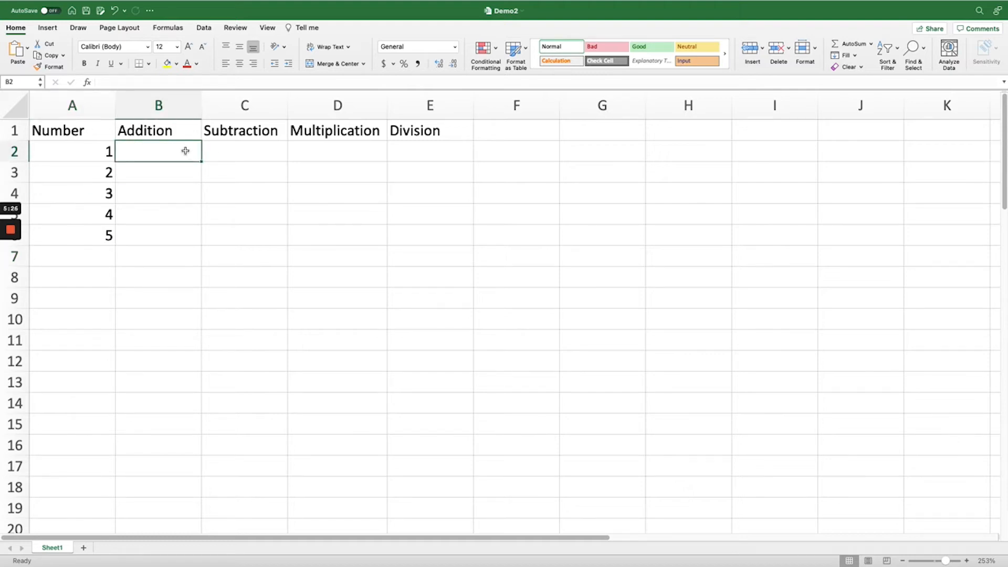
text(=)
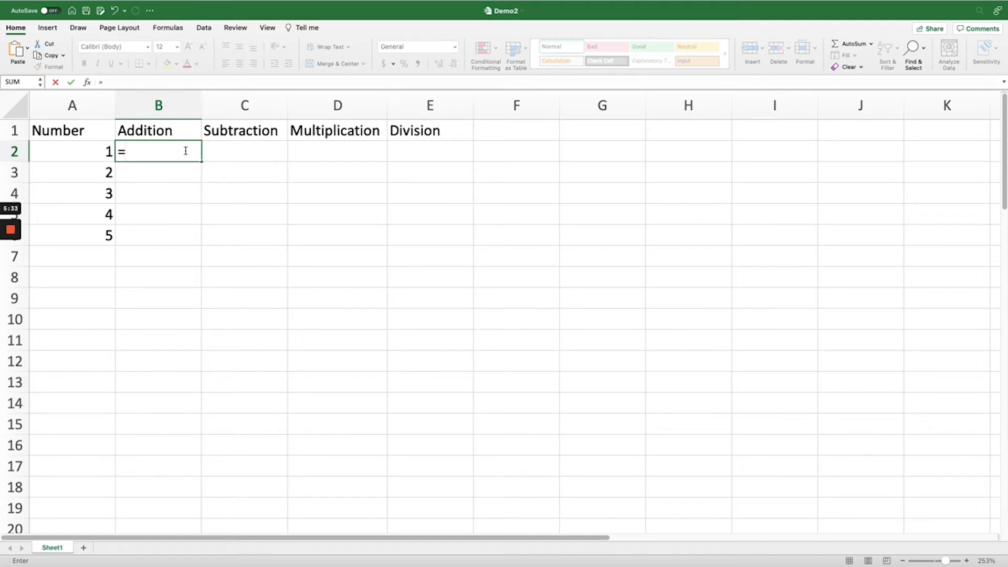
click(106, 149)
text(+)
click(105, 170)
text(+)
click(99, 193)
text(+)
click(103, 214)
text(+)
click(105, 233)
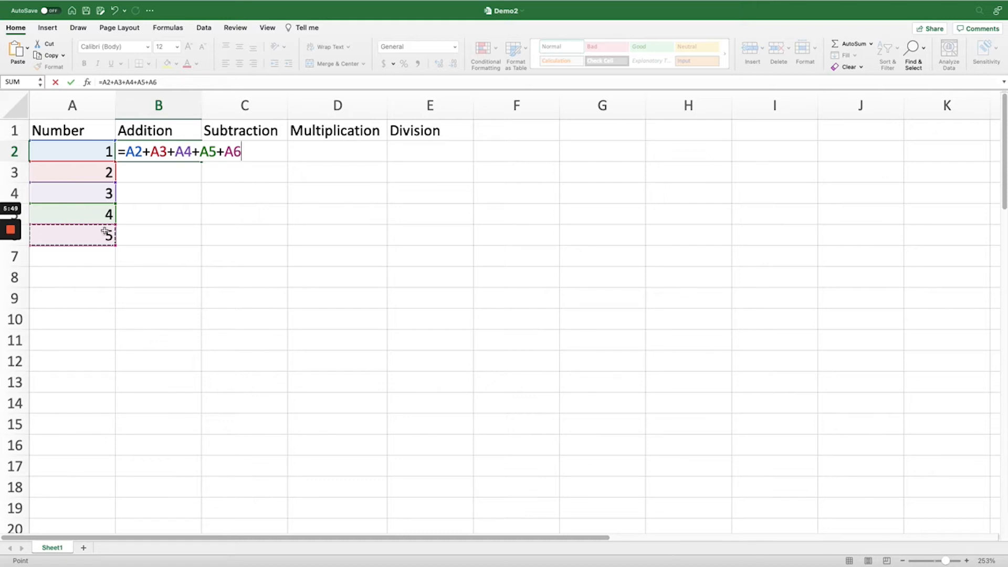
key(Return)
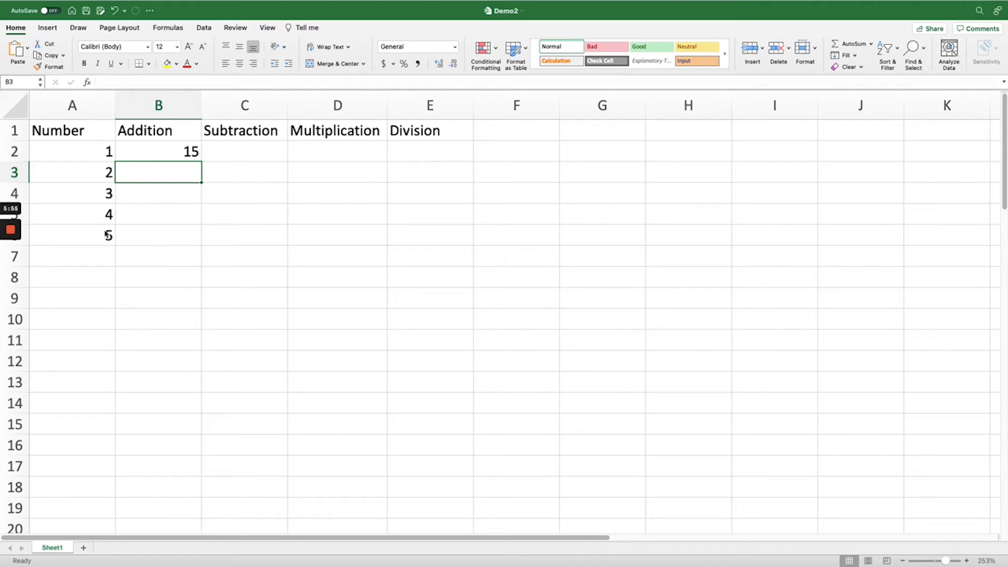
Enter the same addition formula, =A2+A3+A4+A5+A6, in cell B3
text(=)
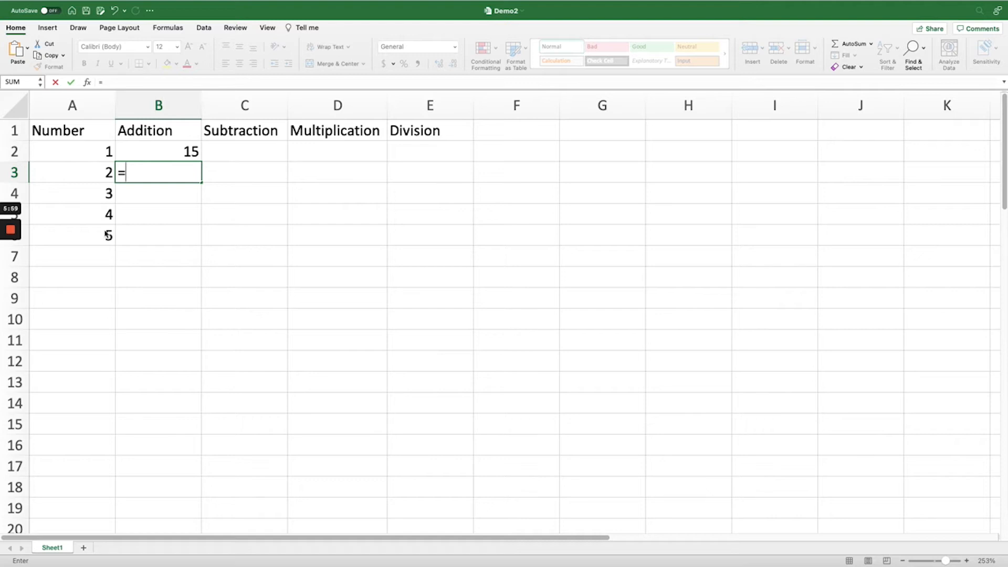
key(Left)
key(Up)
text(+)
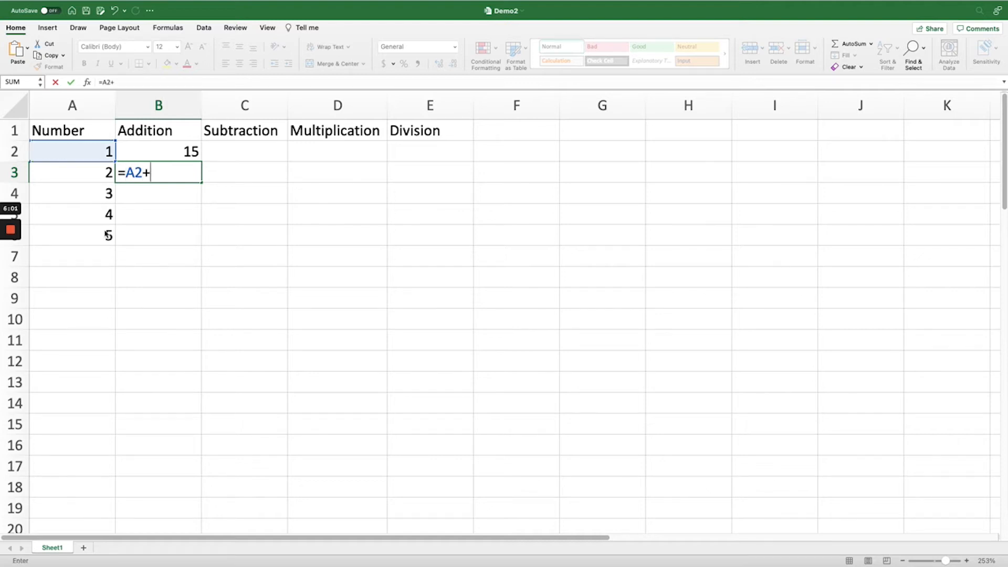
key(Left)
text(+)
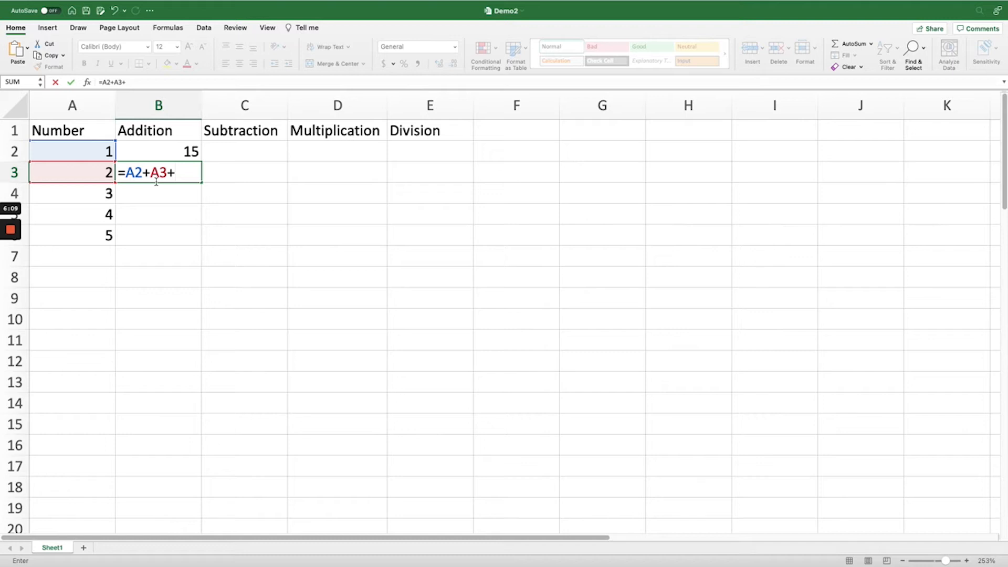
key(Left)
key(Down)
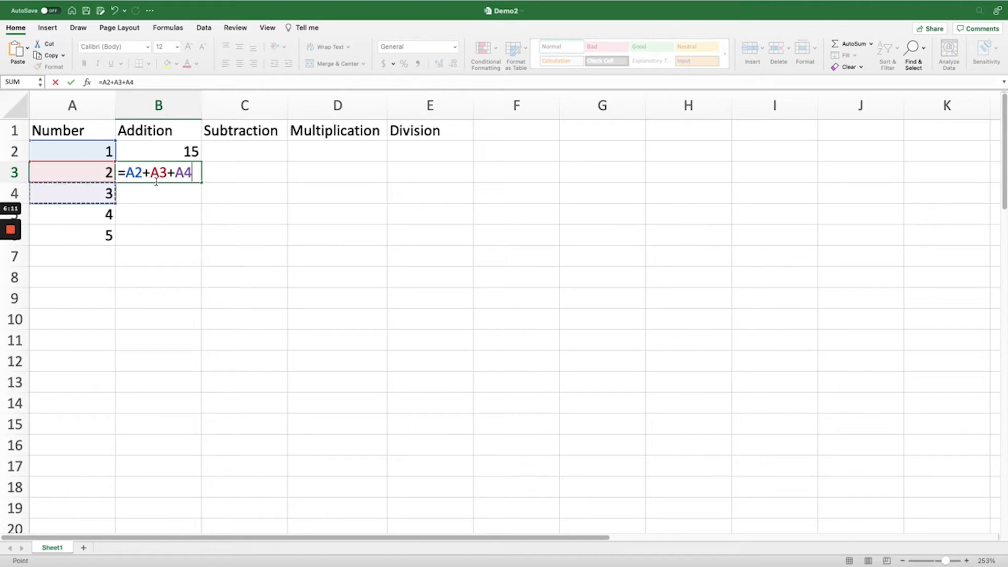
text(+)
key(Left)
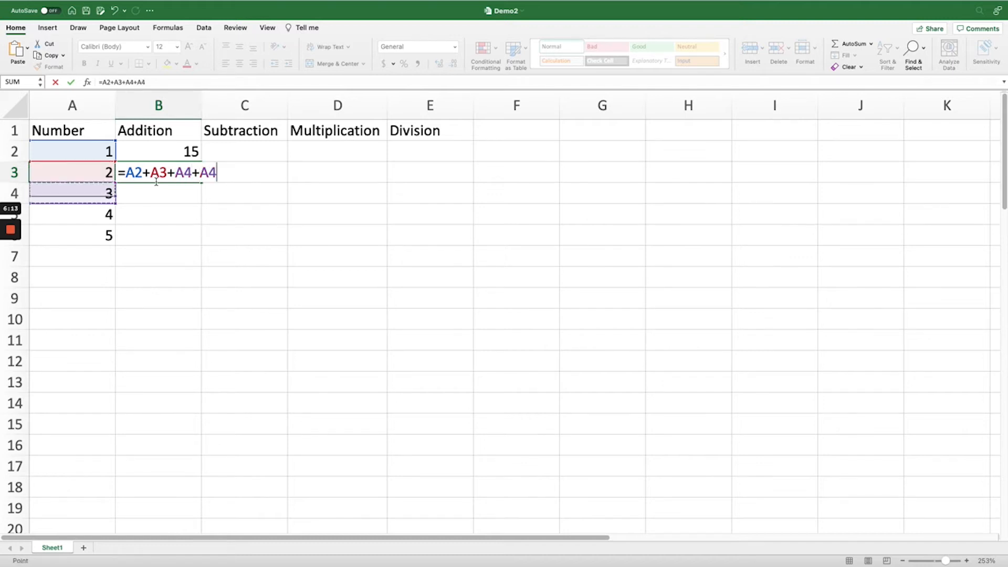
key(Down)
key(Down)
text(+)
key(Left)
key(Down)
key(Down)
key(Down)
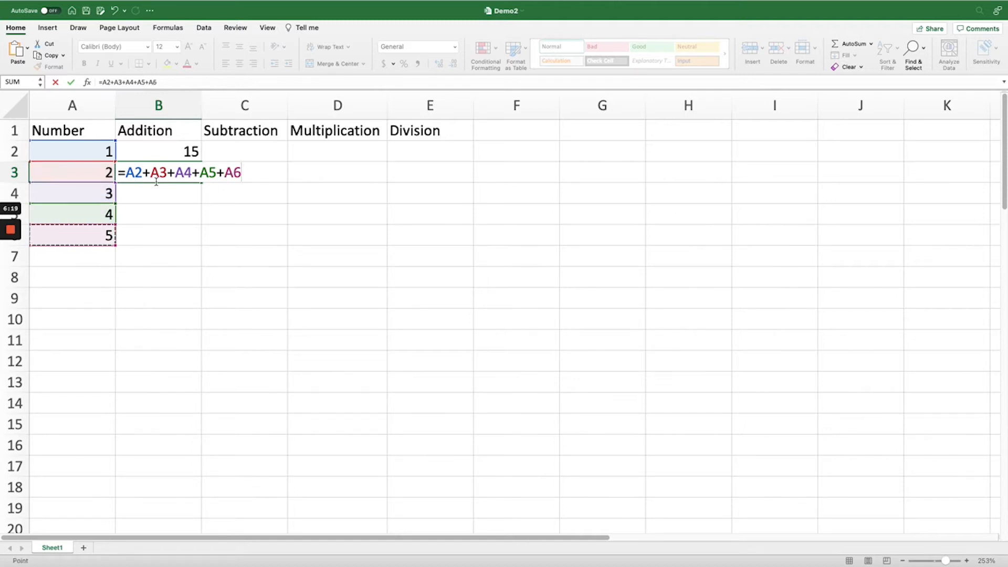
key(Return)
Enter the subtraction formula =A2-A3-A4-A5-A6 in cell C2
click(254, 155)
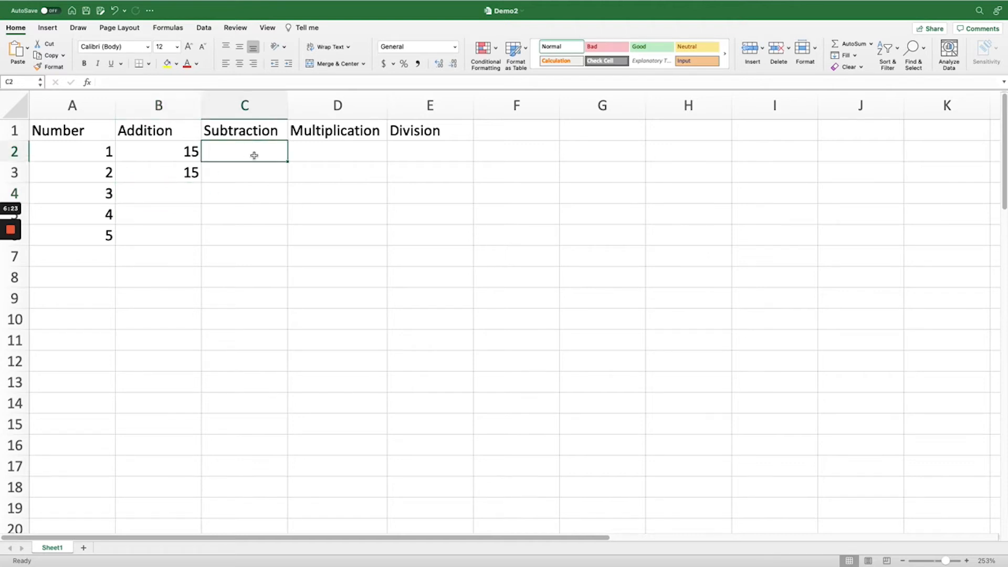
text(=)
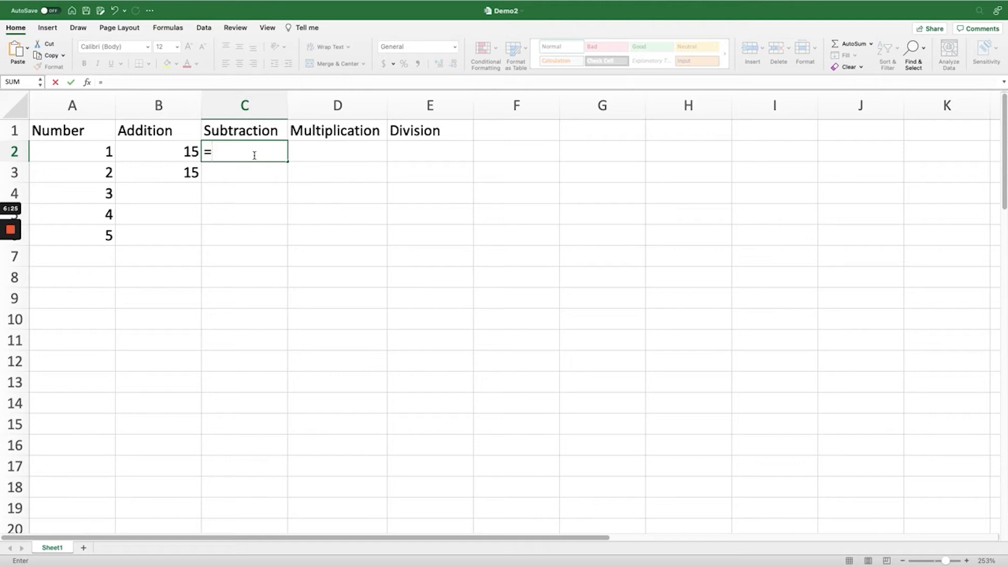
key(Left)
key(Left)
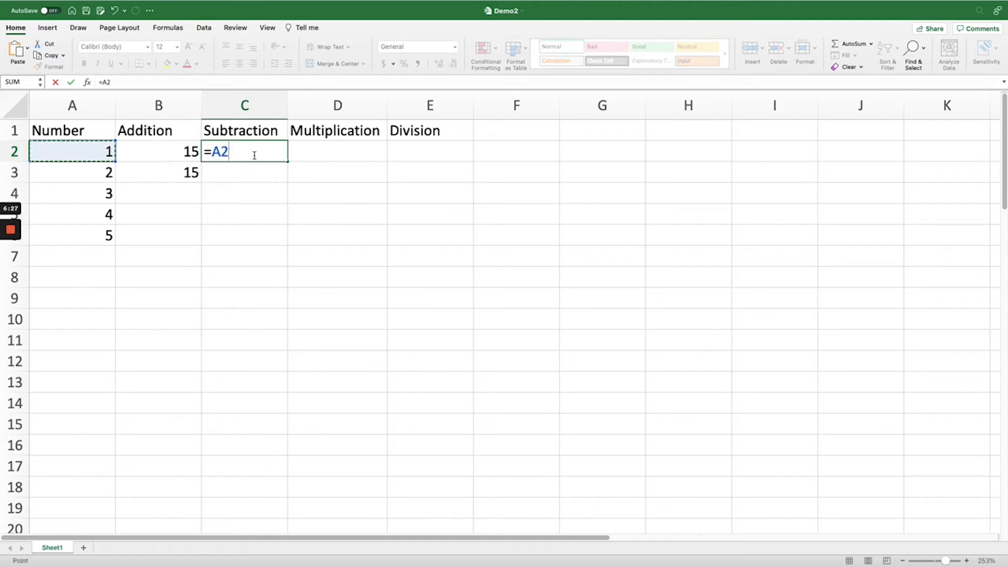
text(-)
key(Left)
key(Left)
key(Down)
text(-)
key(Left)
key(Left)
key(Down)
key(Down)
text(-)
key(Left)
key(Left)
key(Down)
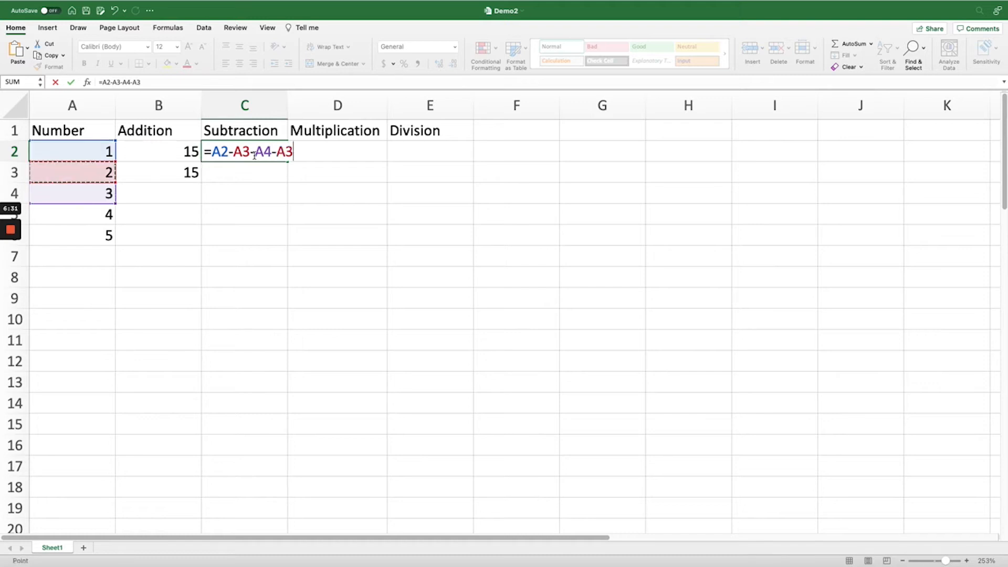
key(Down)
key(Down)
text(-)
key(Left)
key(Left)
key(Down)
key(Down)
key(Down)
key(Down)
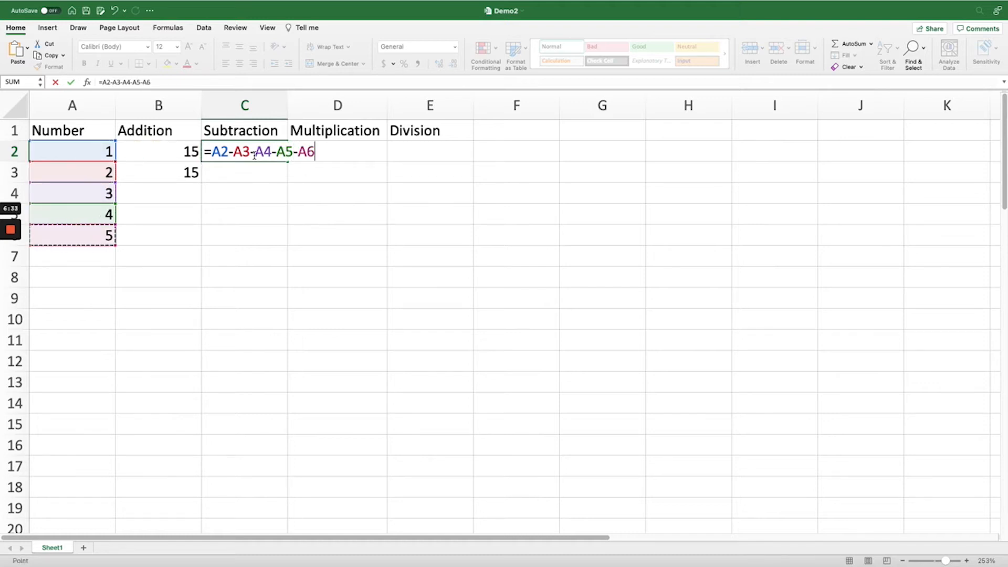
key(Return)
Enter the multiplication formula =A2*A3*A4*A5*A6 in cell D2
click(325, 155)
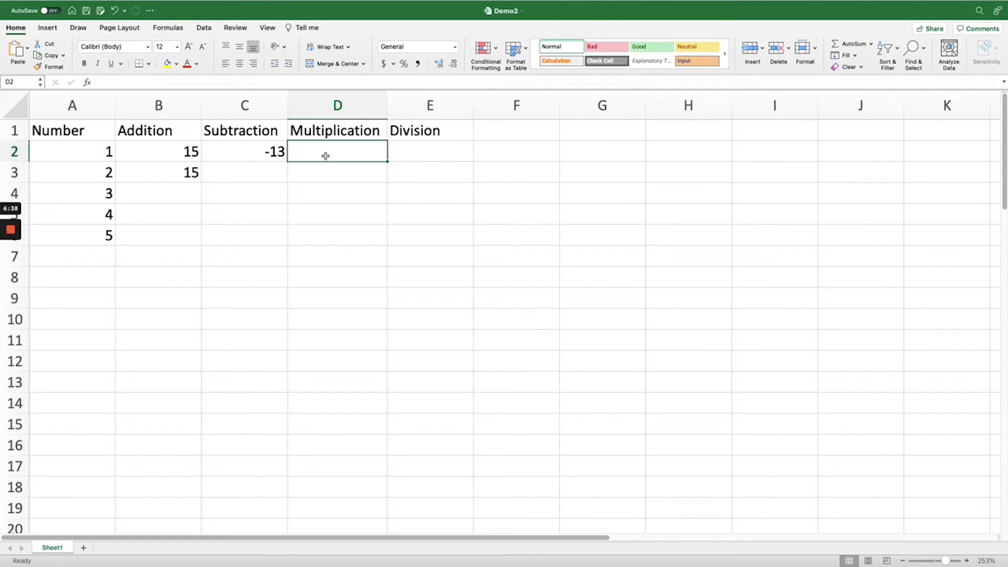
text(=)
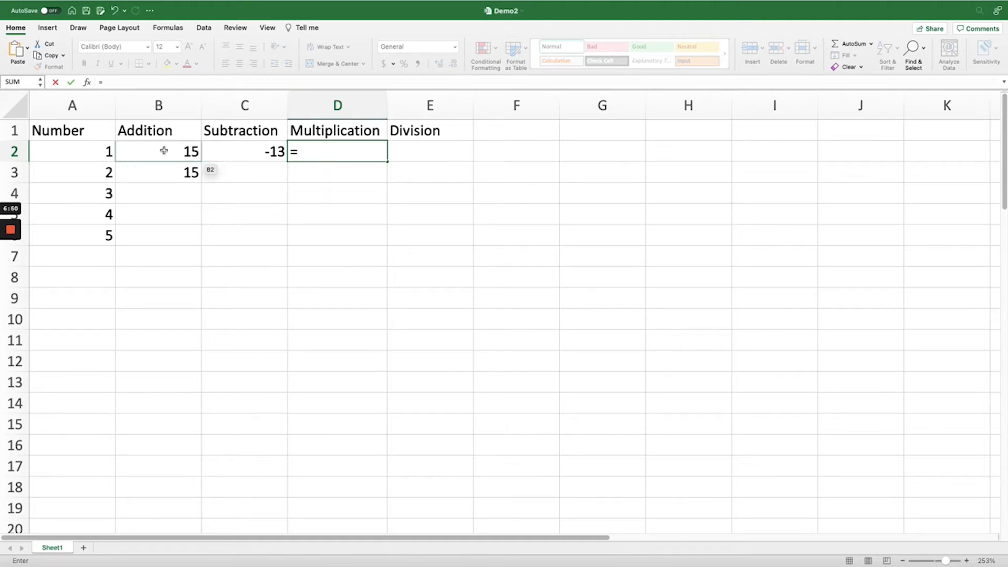
key(Left)
key(Left)
key(Left)
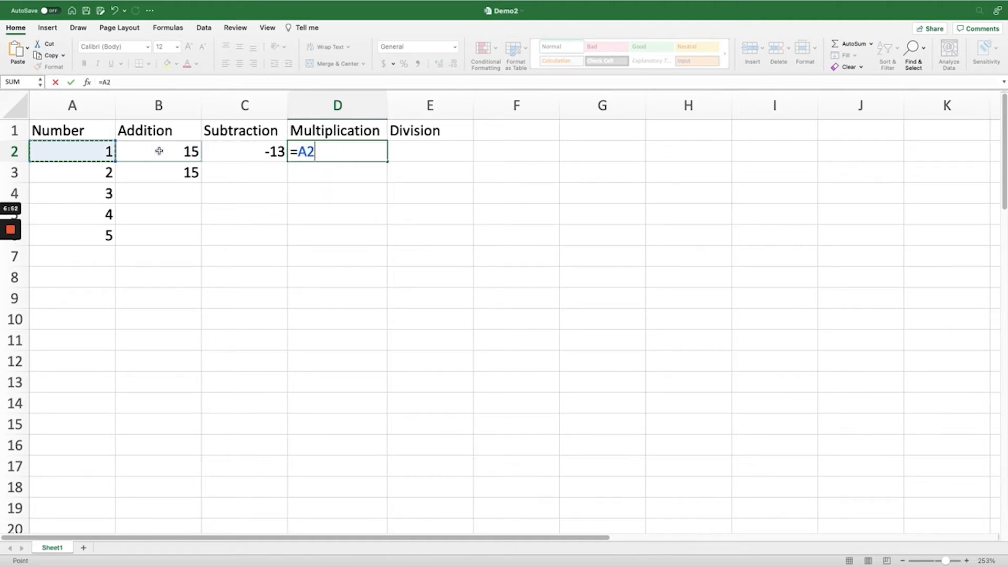
text(*)
key(Left)
key(Left)
key(Left)
key(Down)
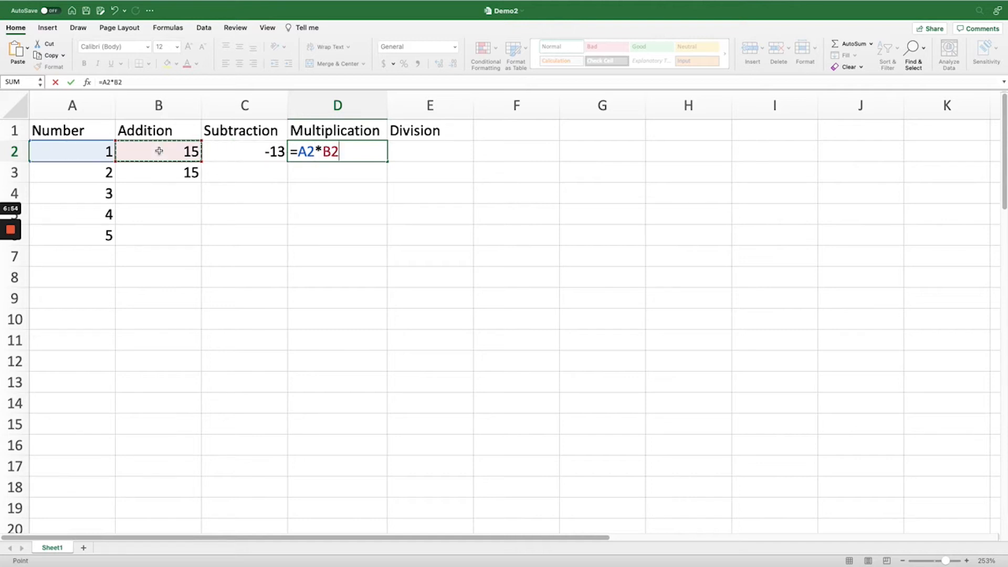
text(*)
key(Left)
key(Left)
key(Left)
key(Down)
key(Down)
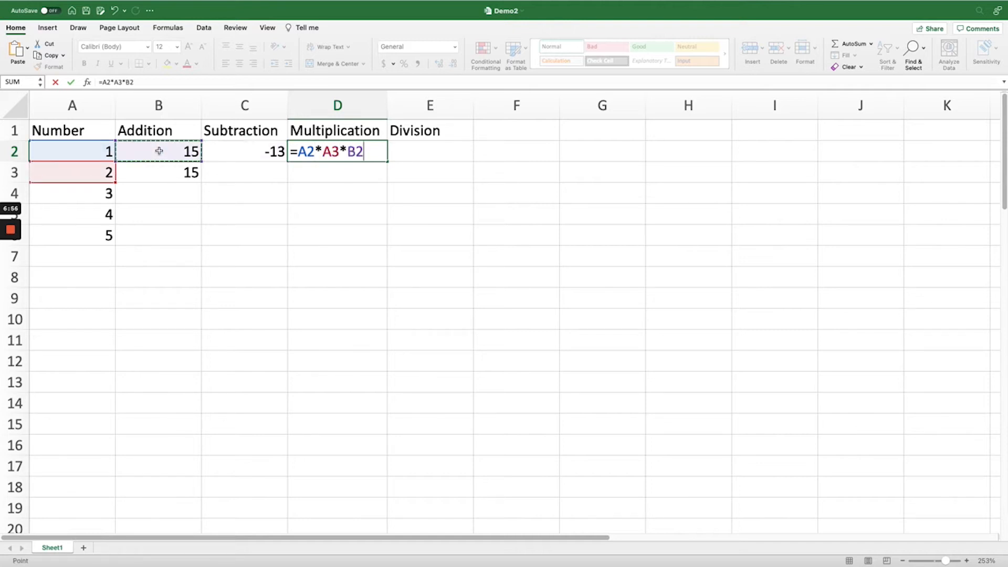
text(*)
key(Left)
key(Left)
key(Left)
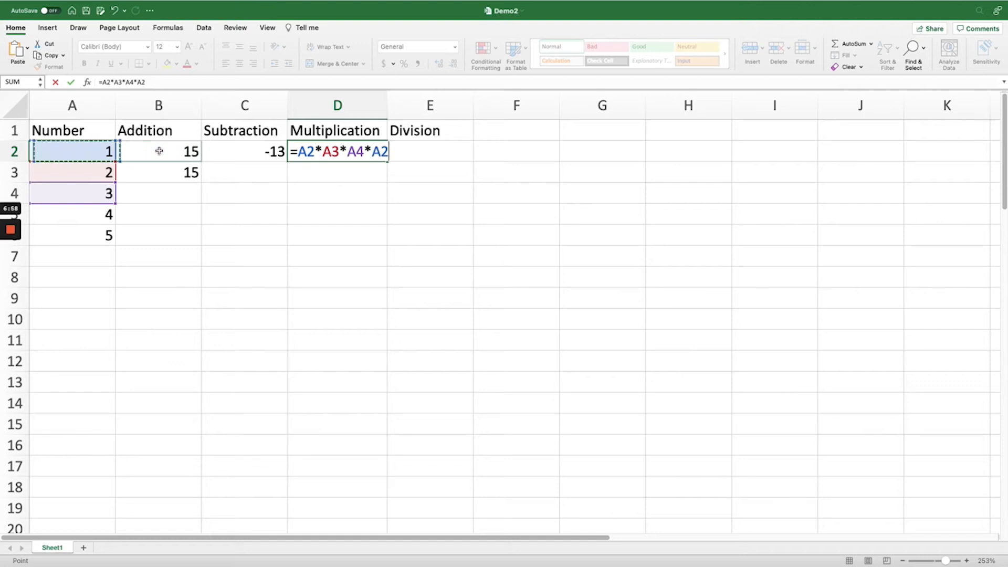
key(Down)
key(Down)
key(Down)
text(*)
key(Left)
key(Left)
key(Left)
key(Down)
key(Down)
key(Down)
key(Down)
key(Return)
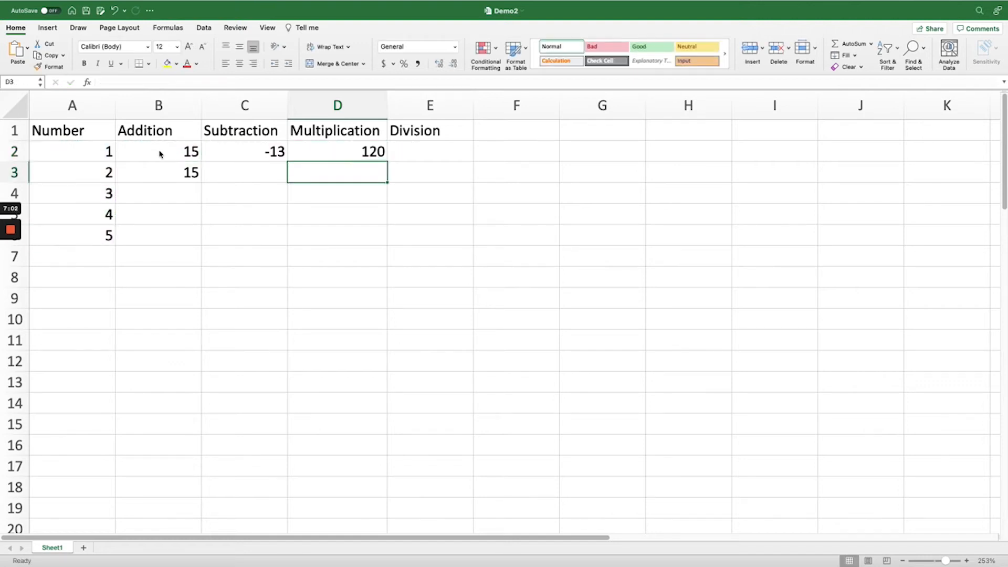
Enter the division formula =D2/B2 in cell E2 and reselect that cell
click(419, 153)
key(slash)
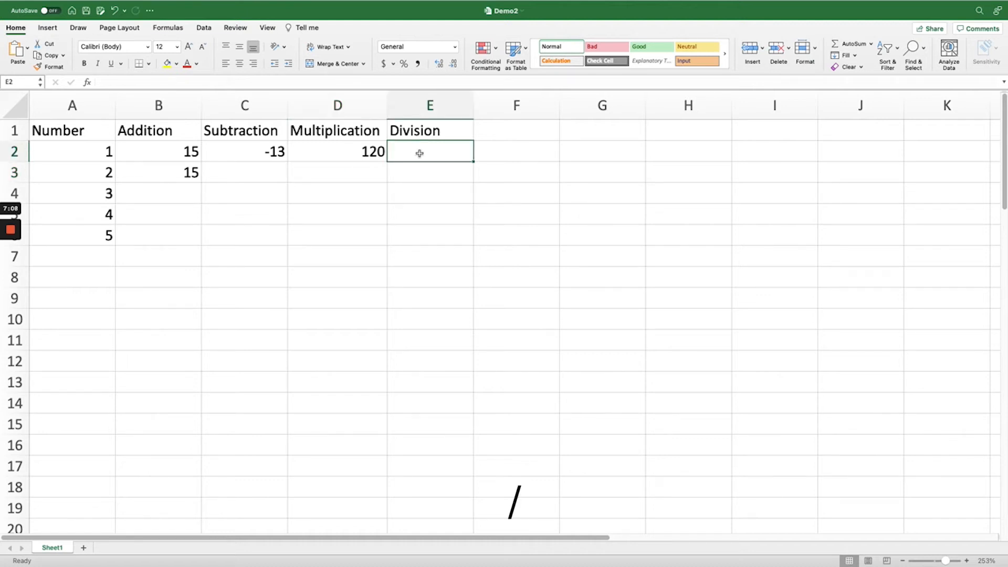
text(=)
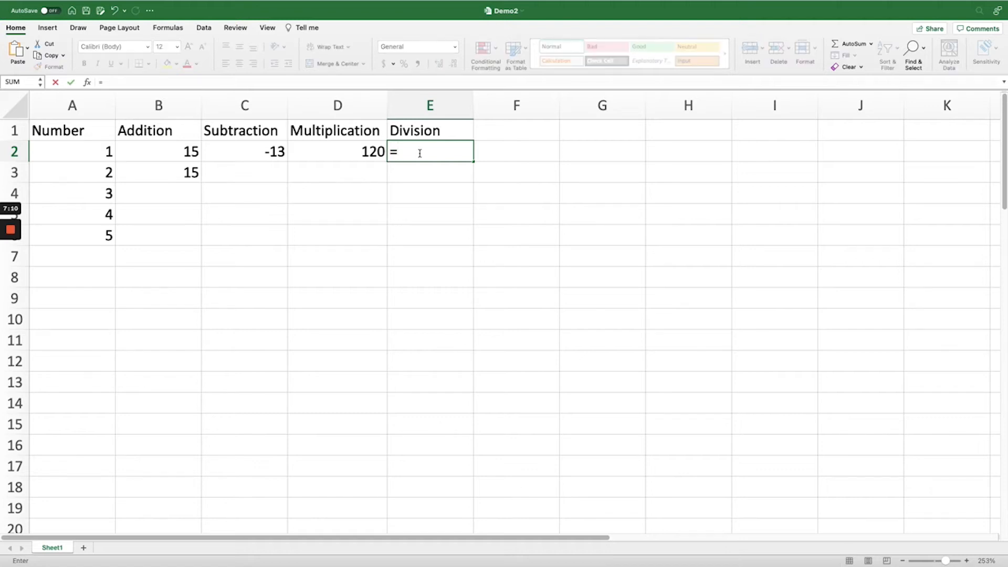
key(Left)
text(/)
key(Left)
key(Left)
key(Left)
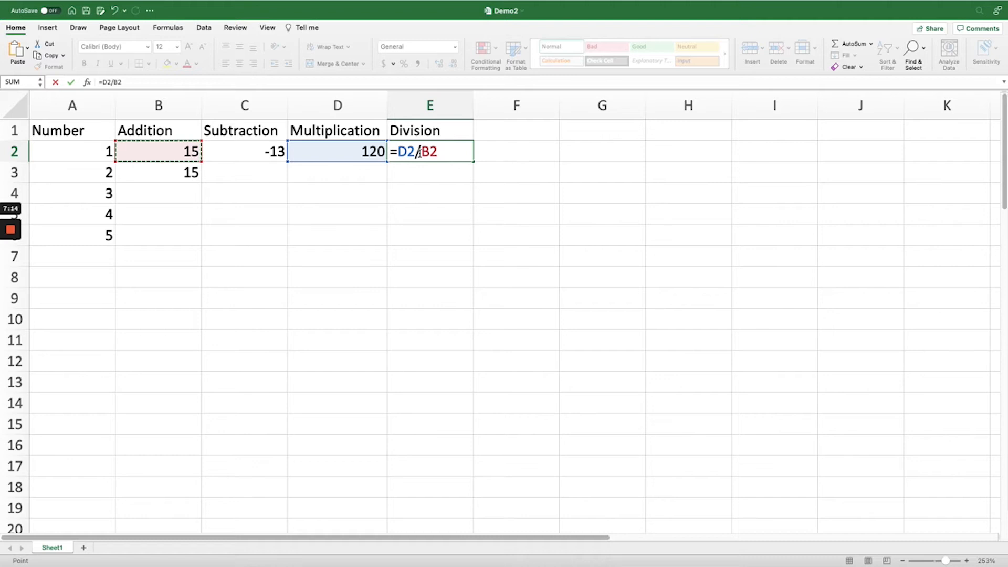
key(Return)
click(465, 154)
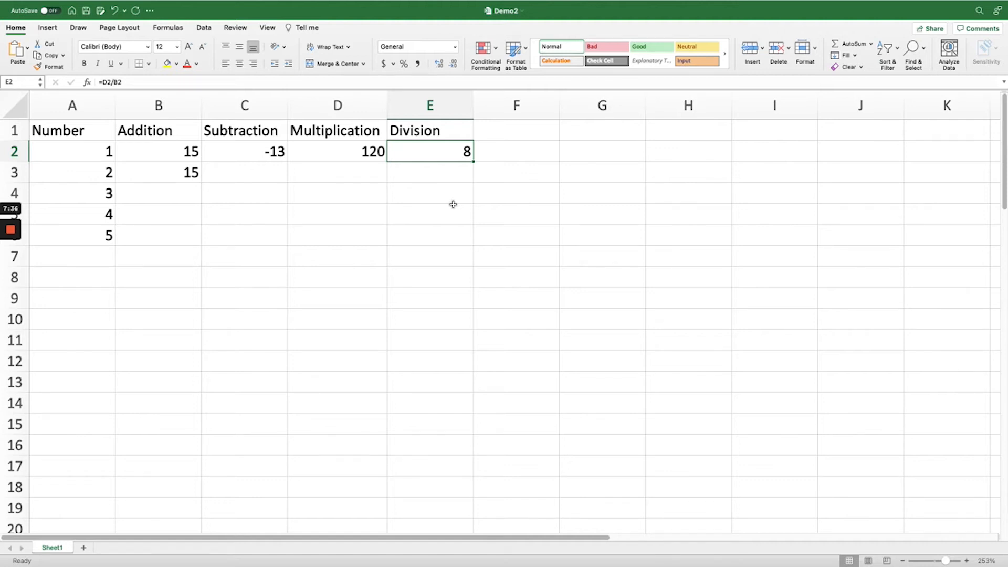
Enter the section heading SUM function in cell A9, below the number list
scroll(457, 214, down, 8)
click(78, 134)
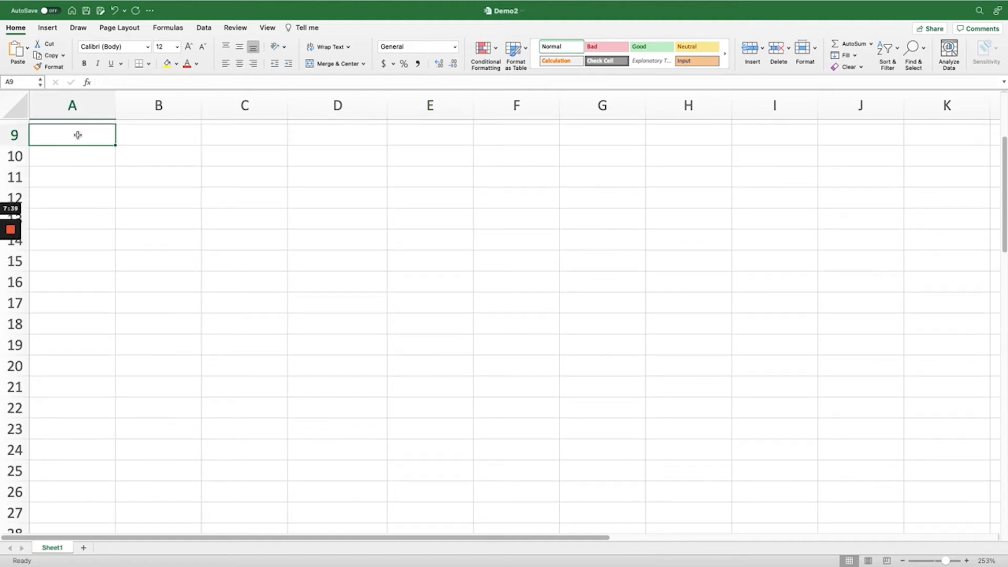
text(SUM function)
key(Return)
key(Return)
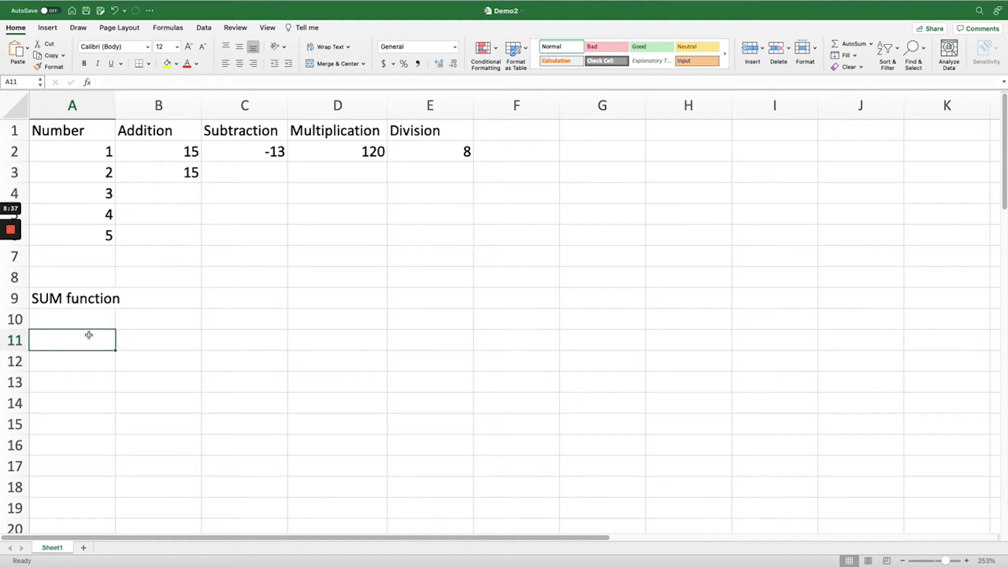
Enter the formula =SUM(A2,A3,A4,A5,A6) in cell A11, listing each number cell as a separate argument
text(=SUM)
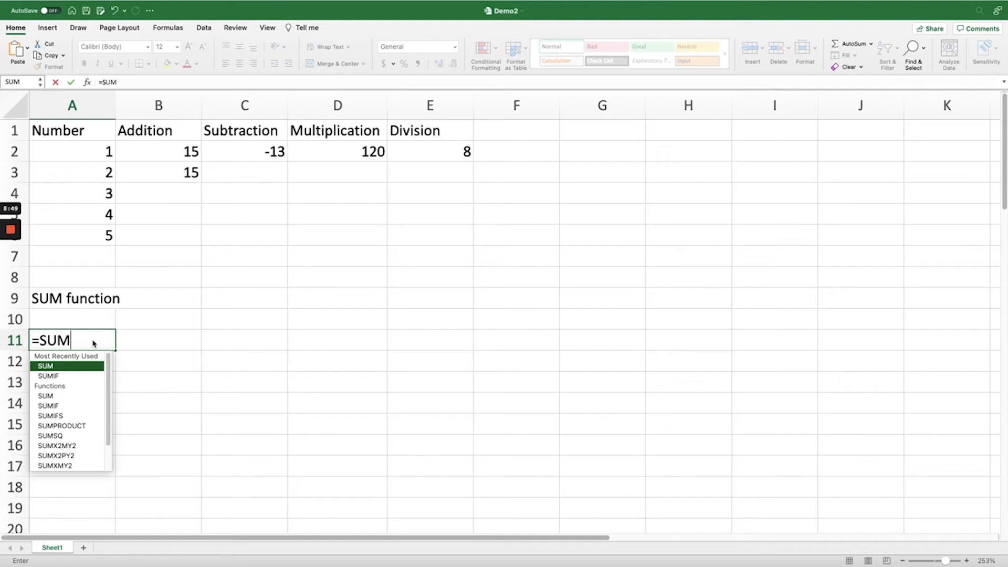
text(()
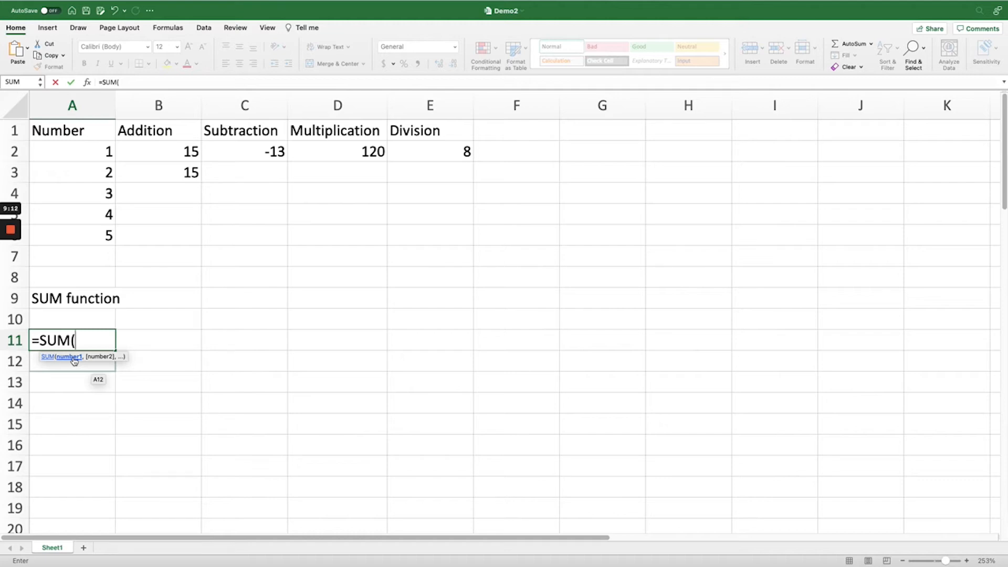
click(86, 154)
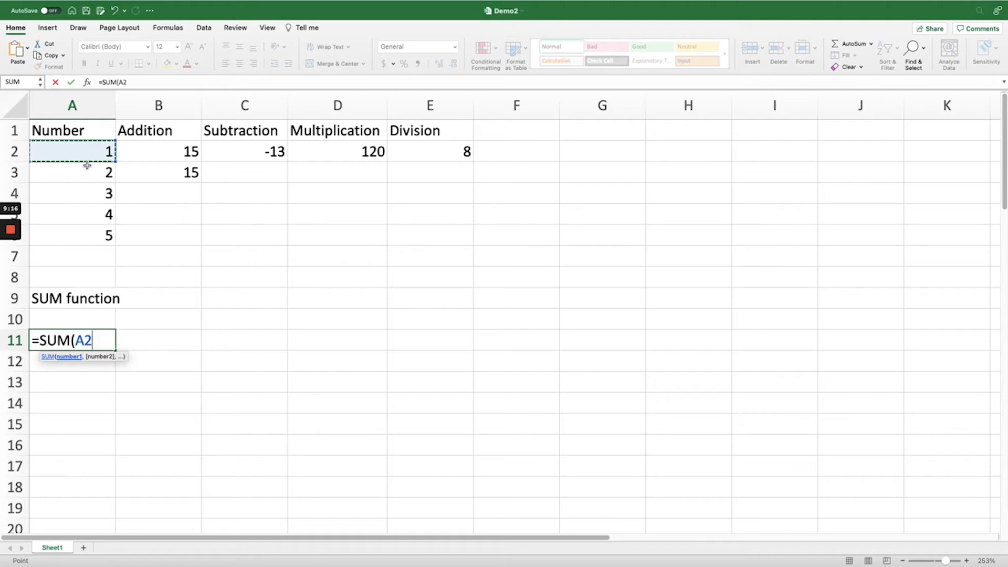
text(,)
click(89, 174)
text(,)
click(87, 195)
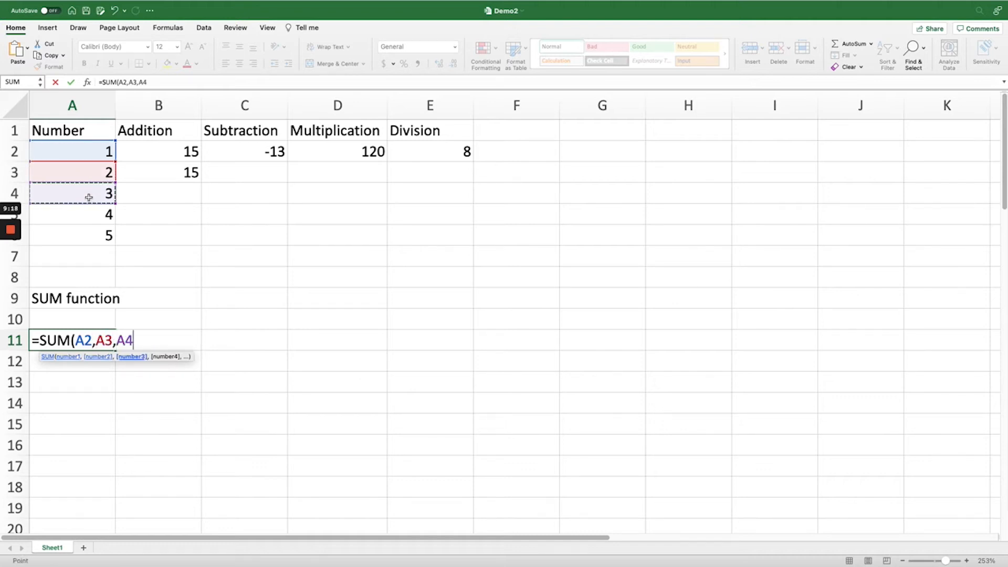
text(,)
click(90, 215)
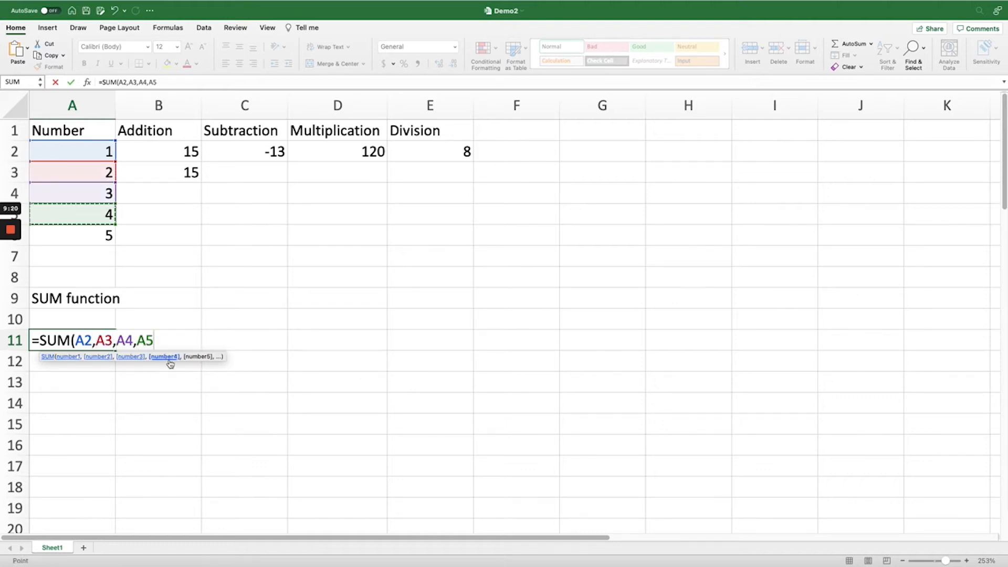
text(,)
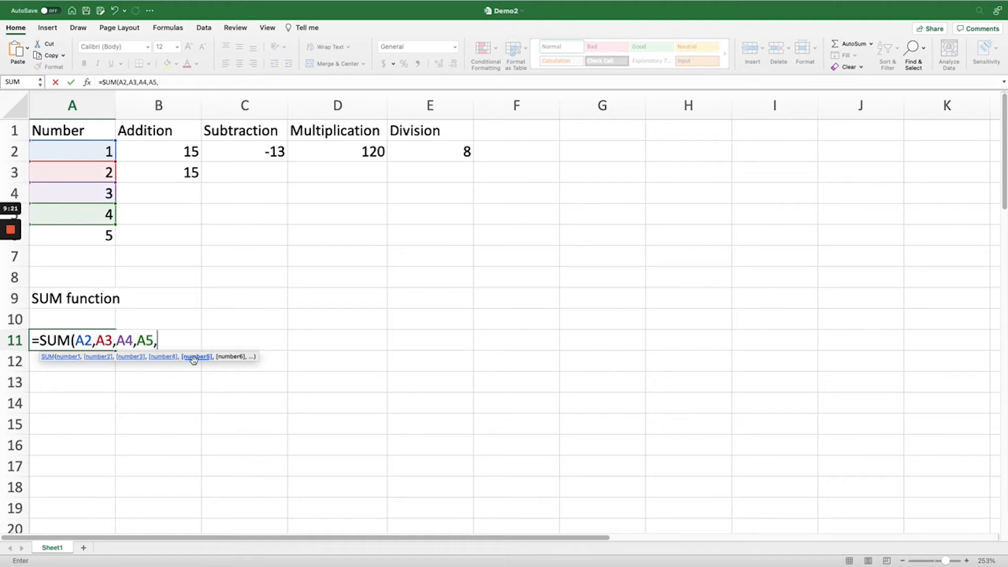
click(89, 236)
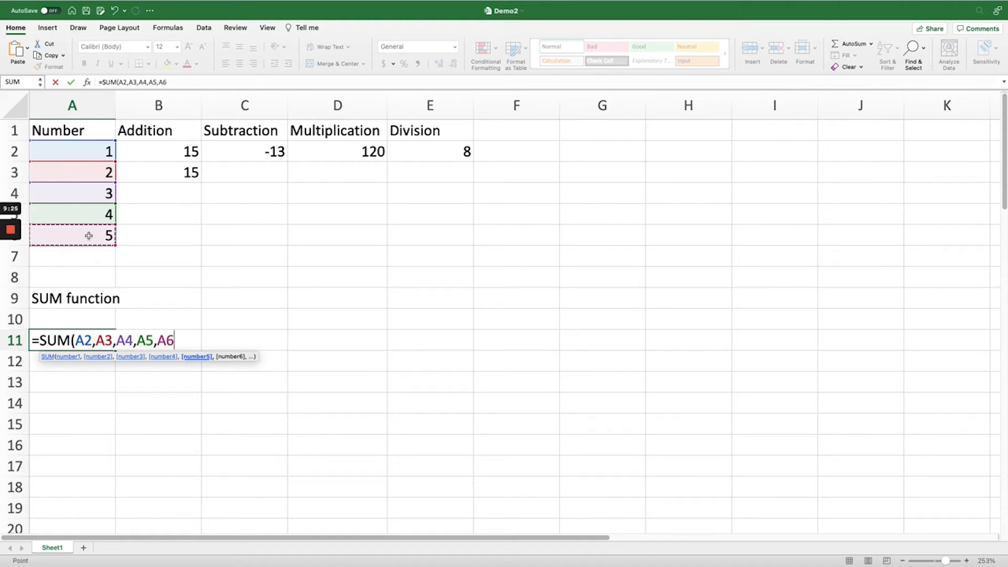
text())
key(Return)
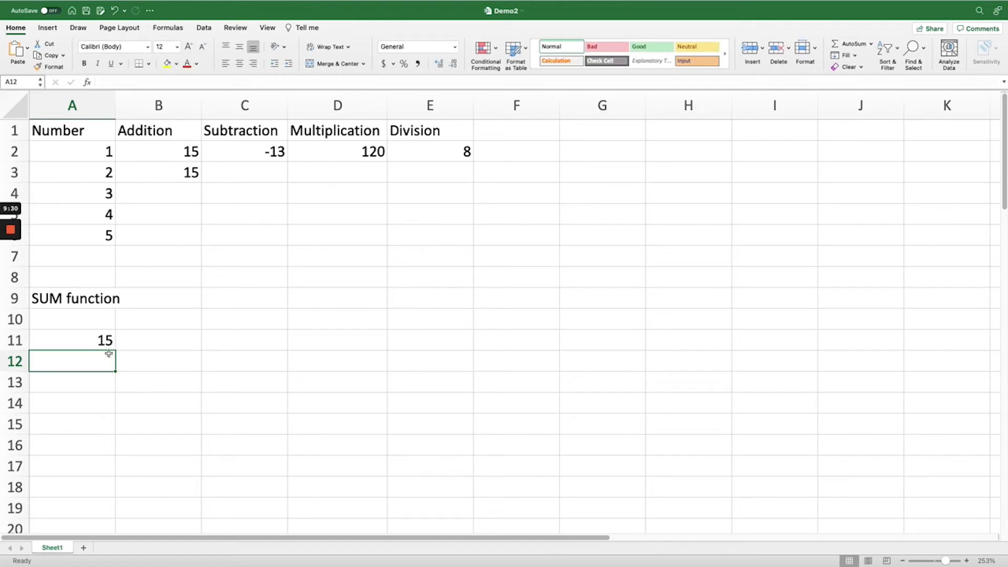
Enter the formula =SUM(A2:A6) in cell A12, using the number list as one range
text(=SUM()
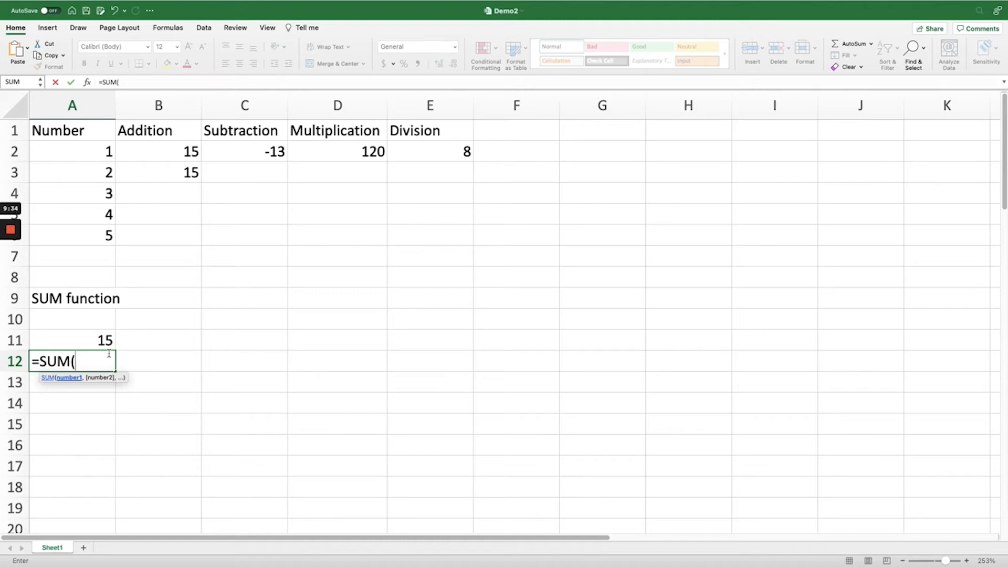
click(109, 309)
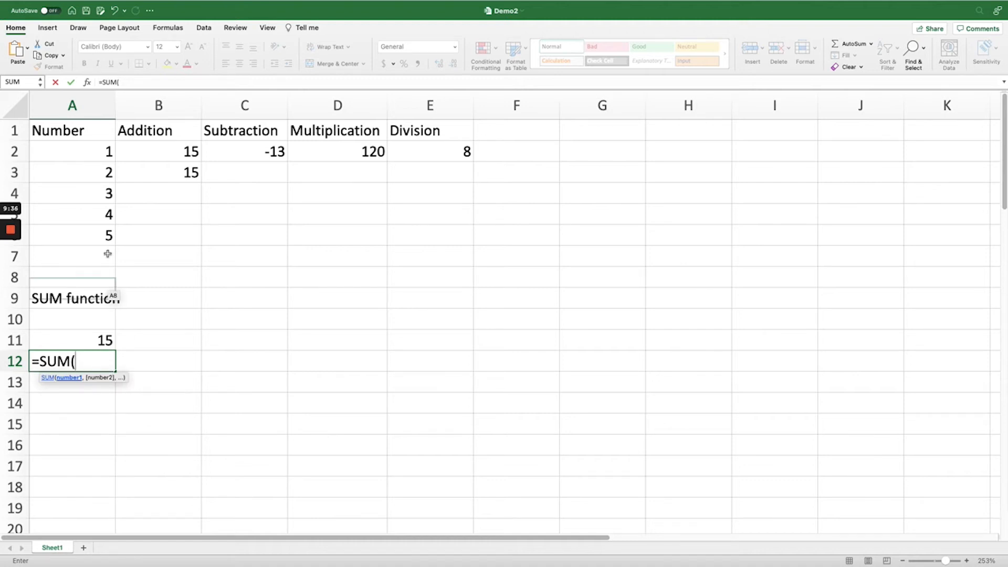
click(89, 149)
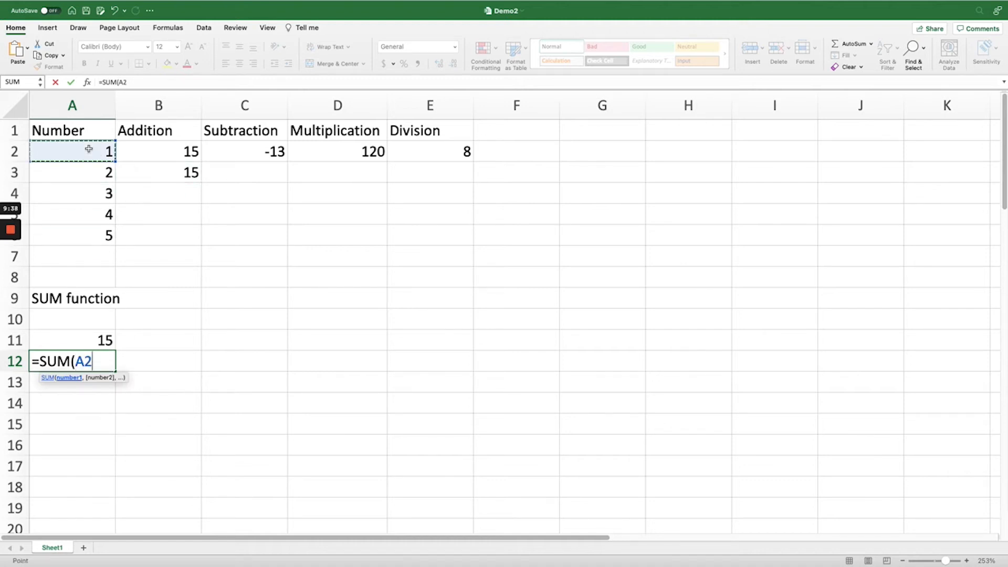
drag(91, 153, 102, 237)
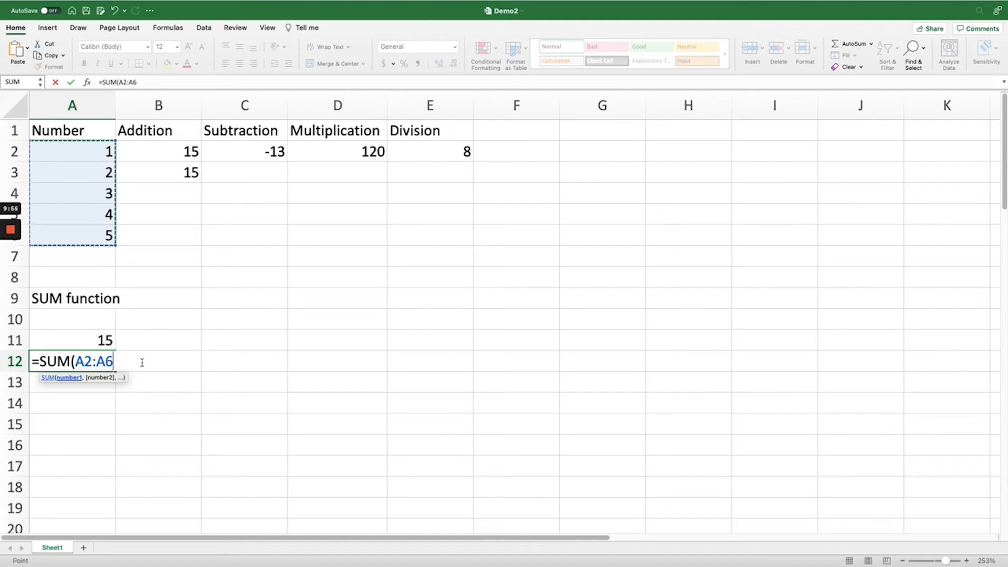
key(Return)
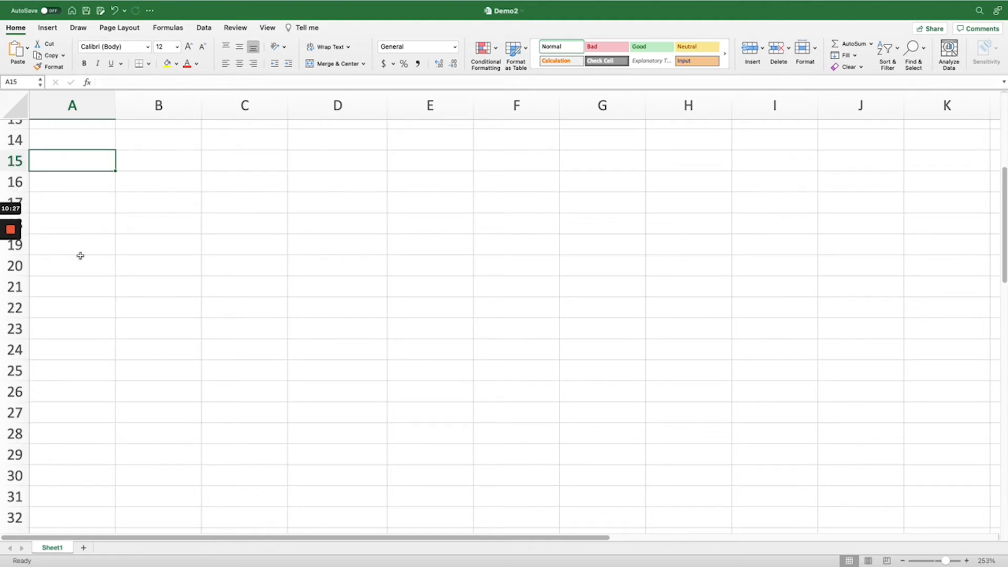
Enter the section heading Minimum and Maximum in cell A15 and the label Min in cell A17
text(Minimum )
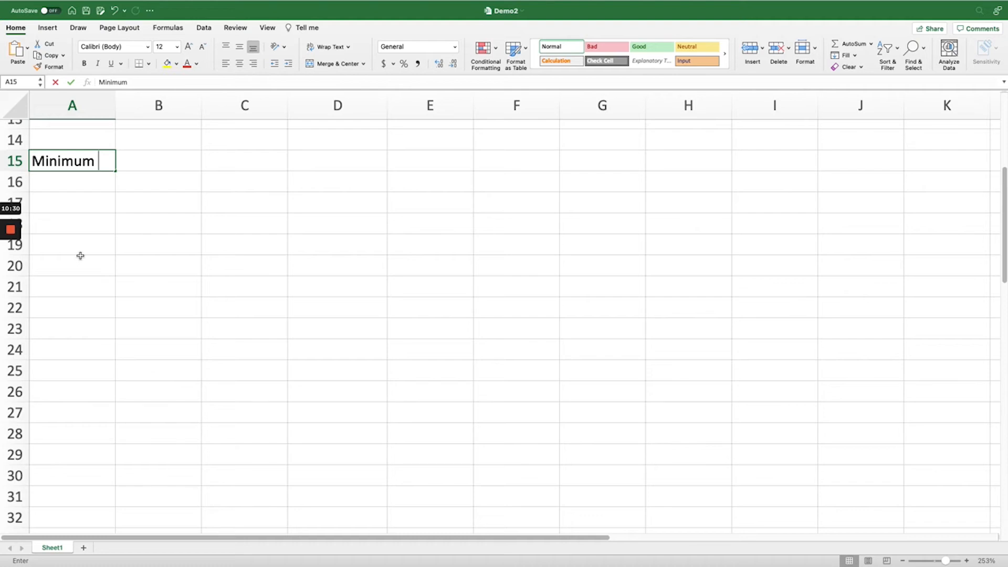
text(and Maximum)
key(Return)
key(Return)
text(Min)
key(Return)
Enter the formula =MIN(A2:A6) in cell B17, beside the Min label
key(Up)
key(Right)
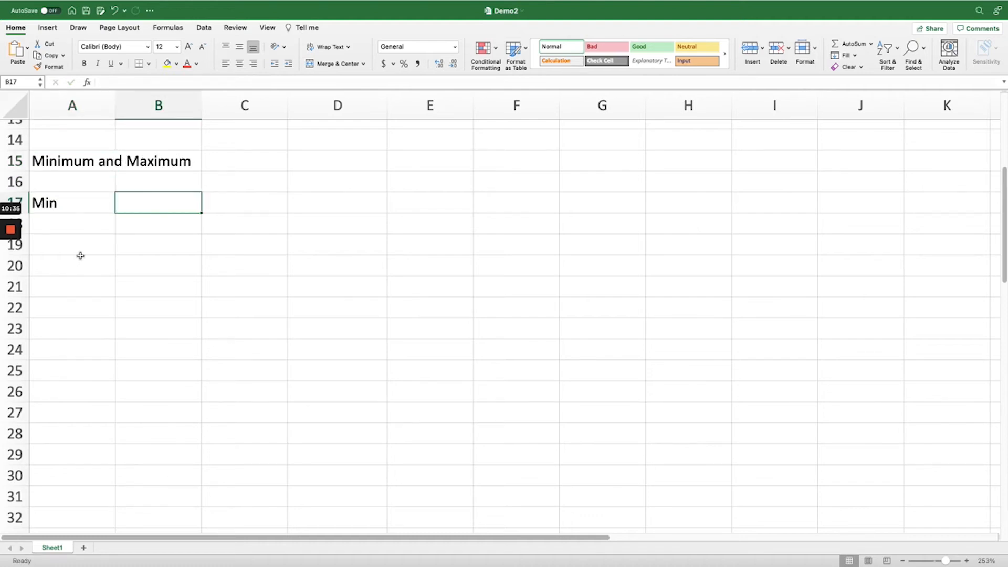
text(=)
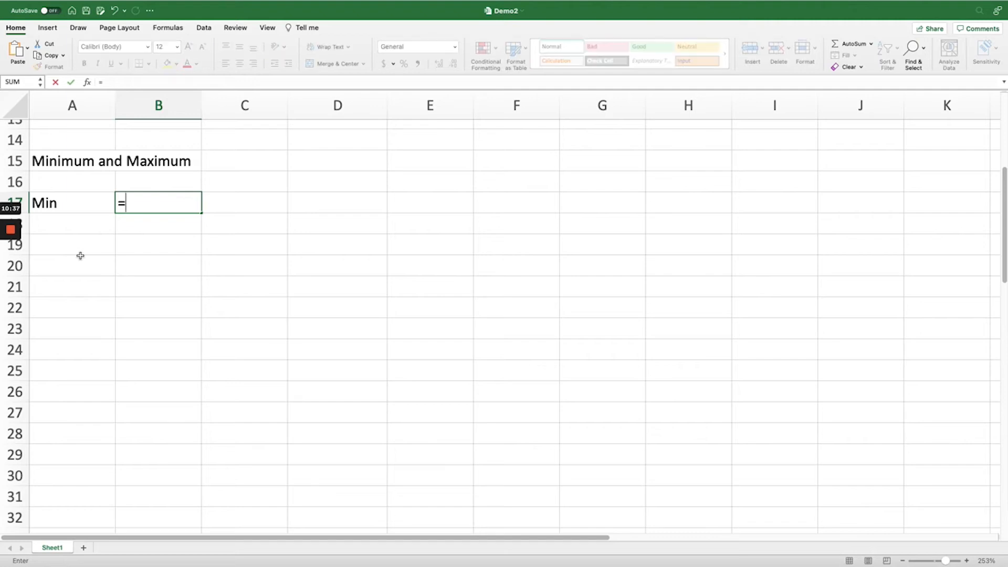
text(MIN()
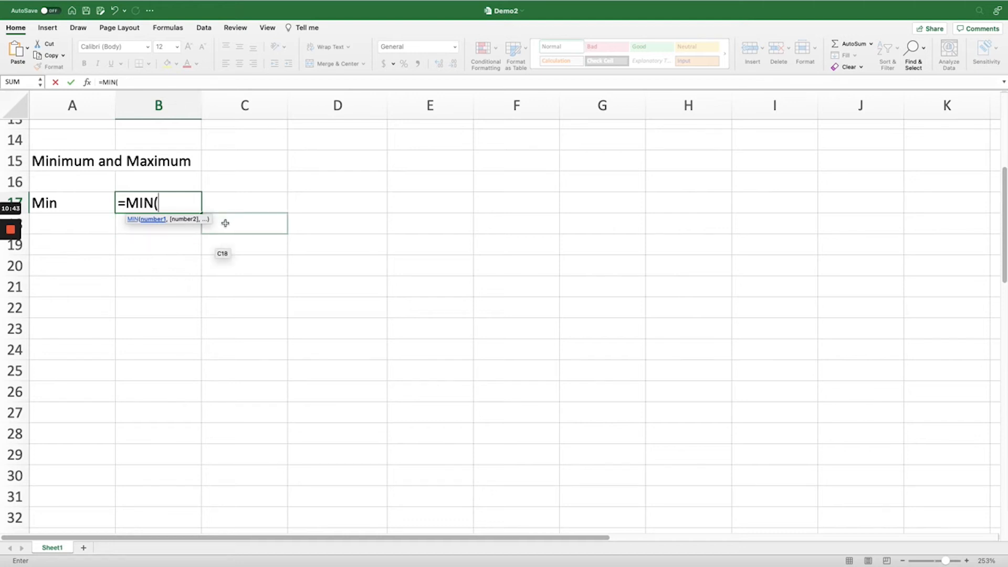
scroll(224, 231, up, 5)
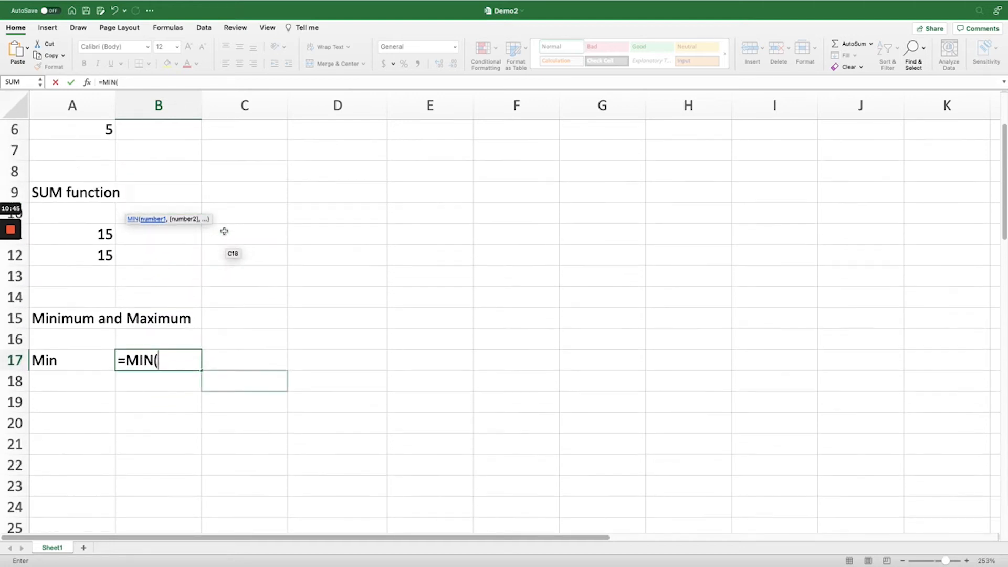
drag(90, 151, 95, 242)
text())
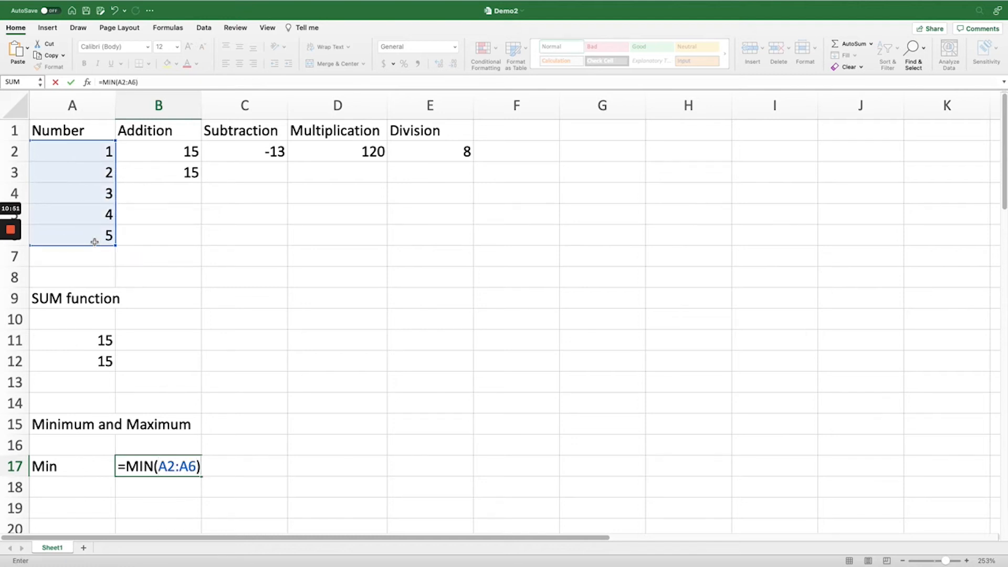
key(Return)
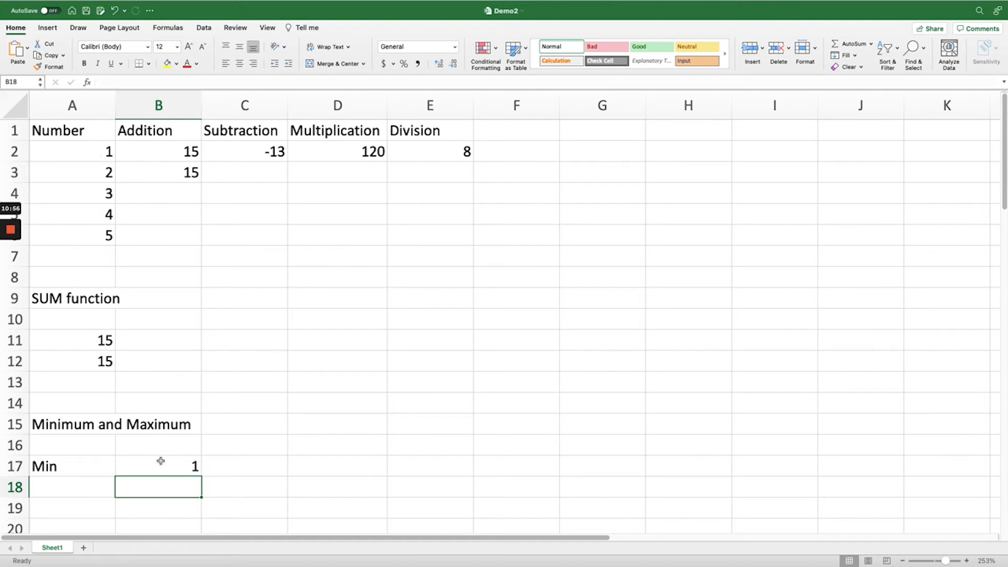
Enter the label Max in cell A18 and the formula =MAX(A2:A6) in B18
click(86, 482)
text(Max)
key(Tab)
text(=)
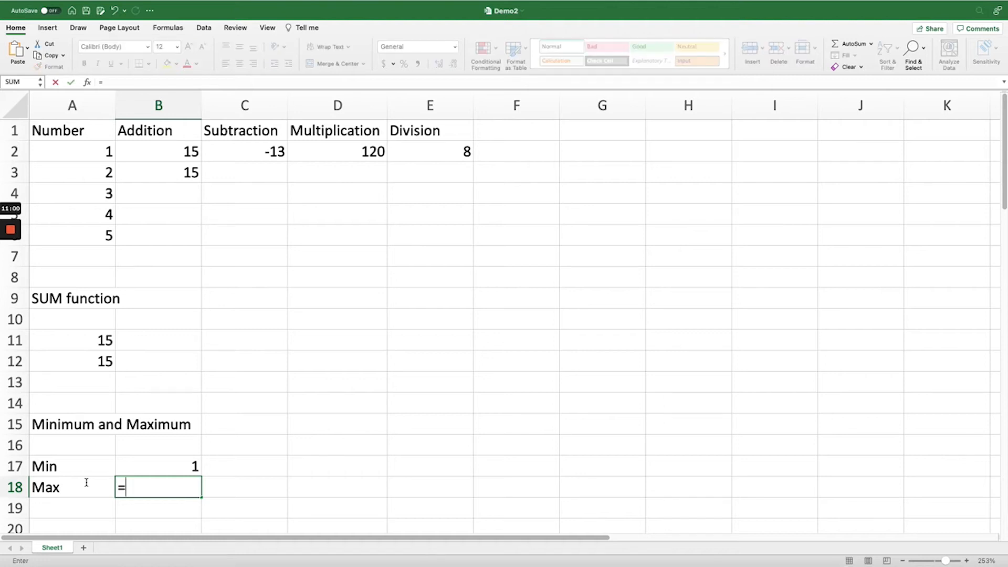
text(MAX()
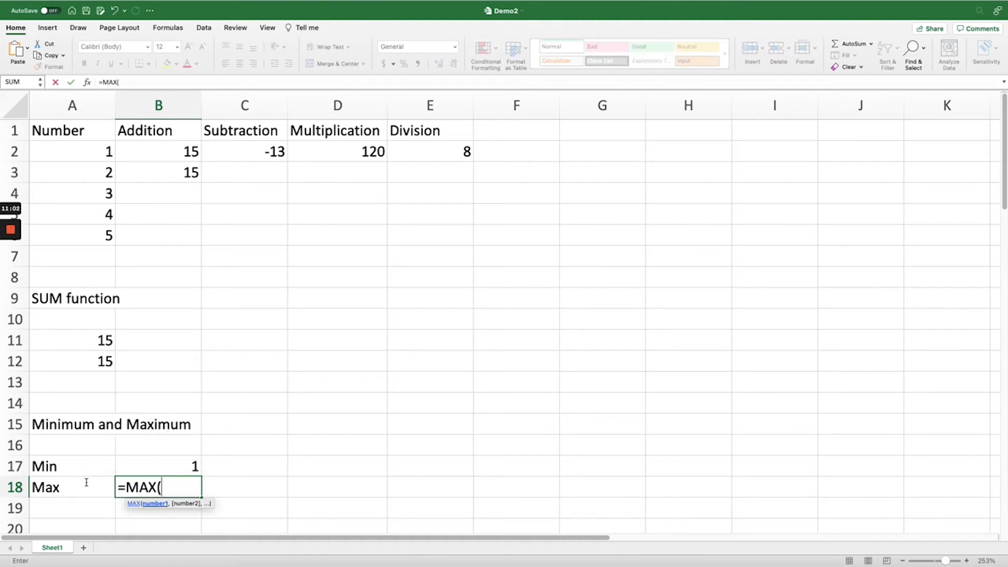
drag(107, 151, 106, 238)
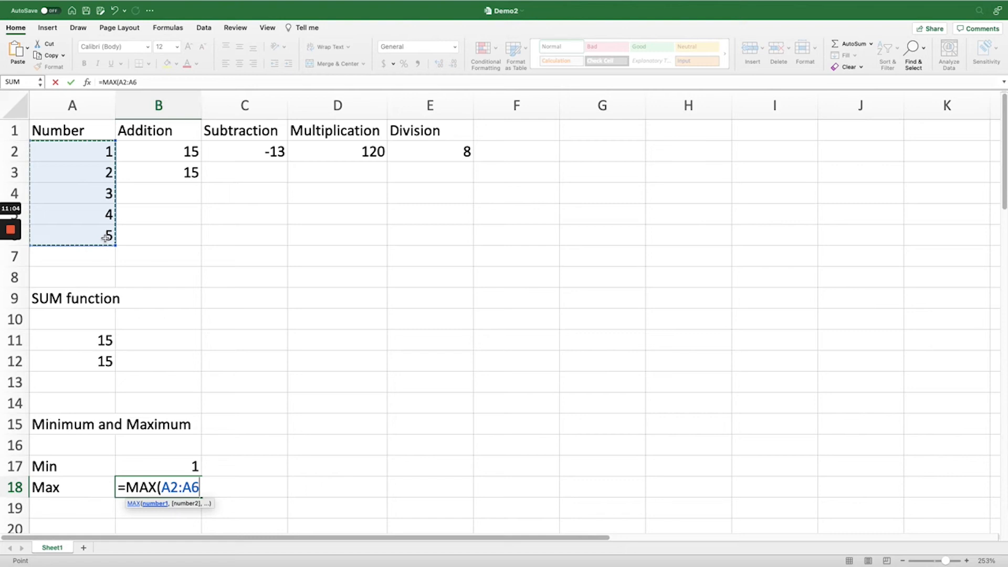
text())
key(Return)
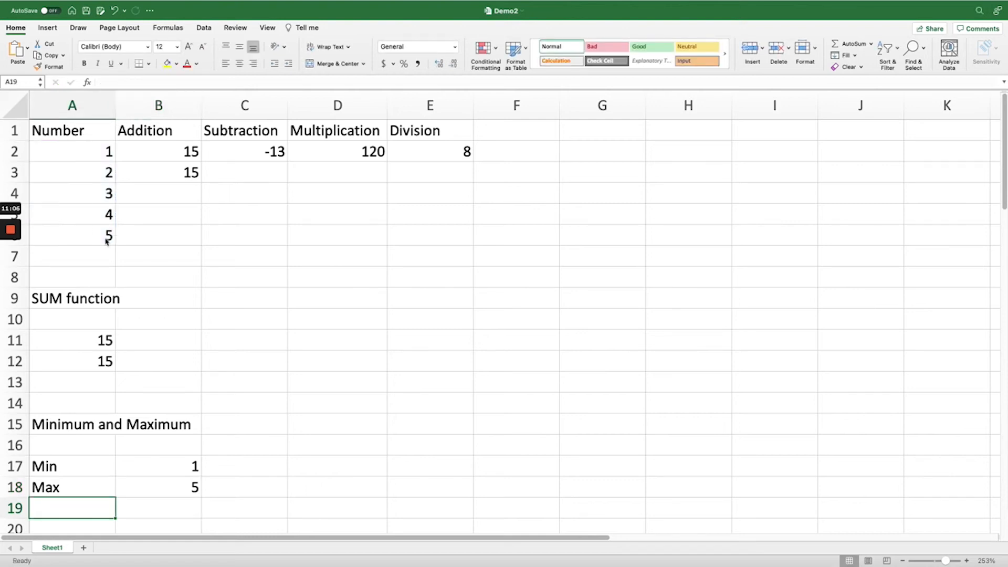
Enter the section heading IF statements in cell A20, below the minimum and maximum section
scroll(128, 346, down, 1)
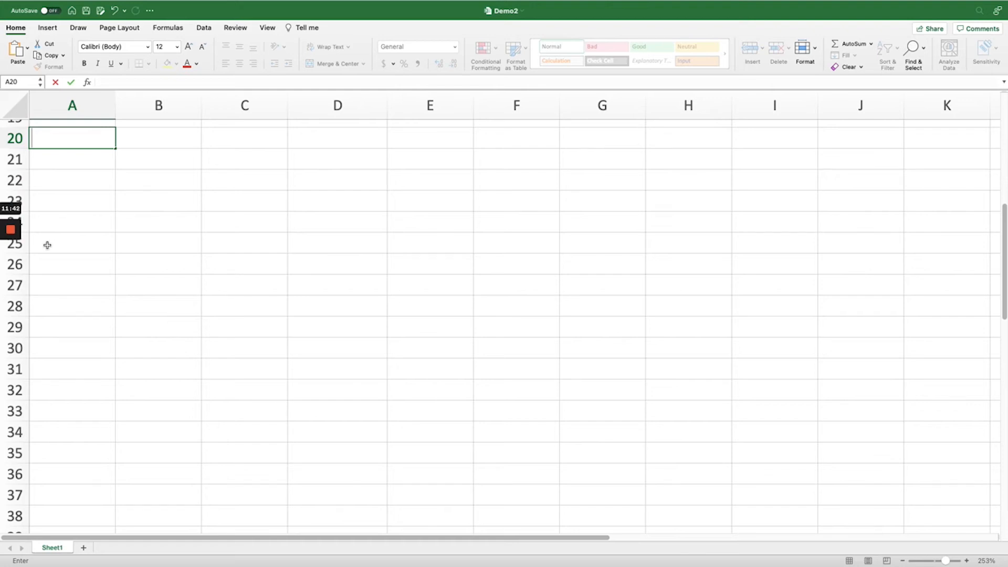
text(IF statements)
key(Return)
key(Return)
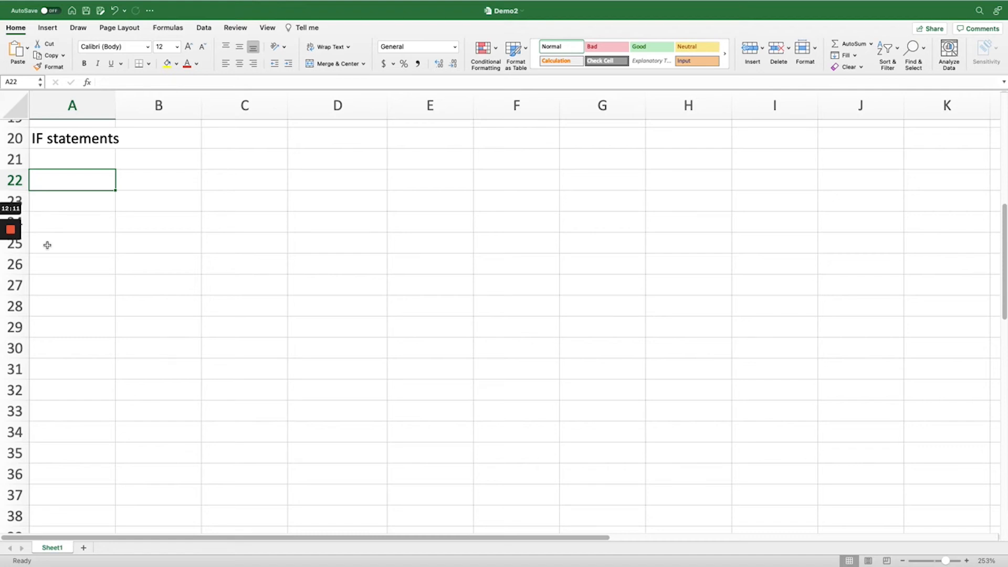
Copy the number list in A2:A6 and paste it under the IF statements heading, starting at cell A22
scroll(81, 243, up, 5)
scroll(94, 251, up, 5)
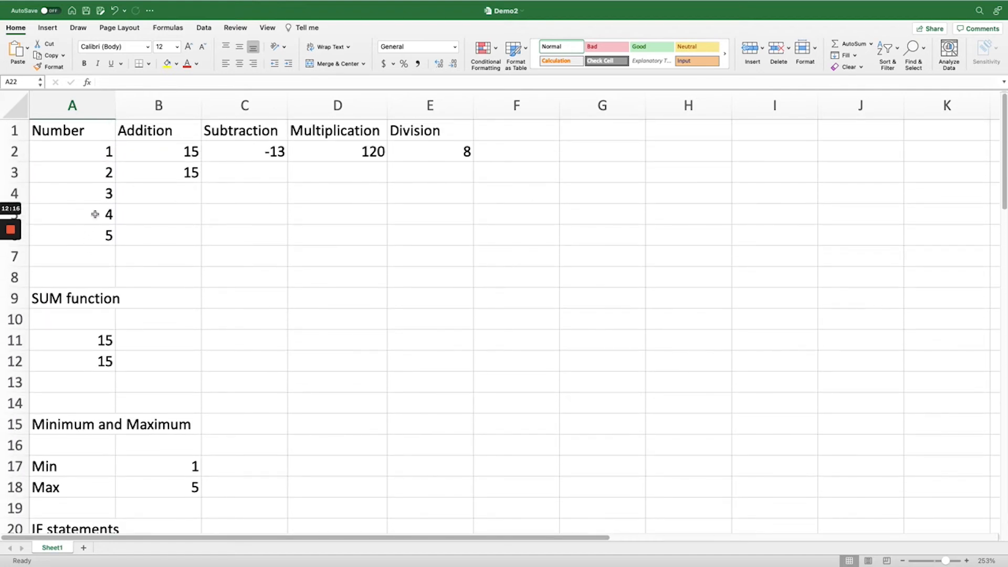
drag(88, 151, 101, 226)
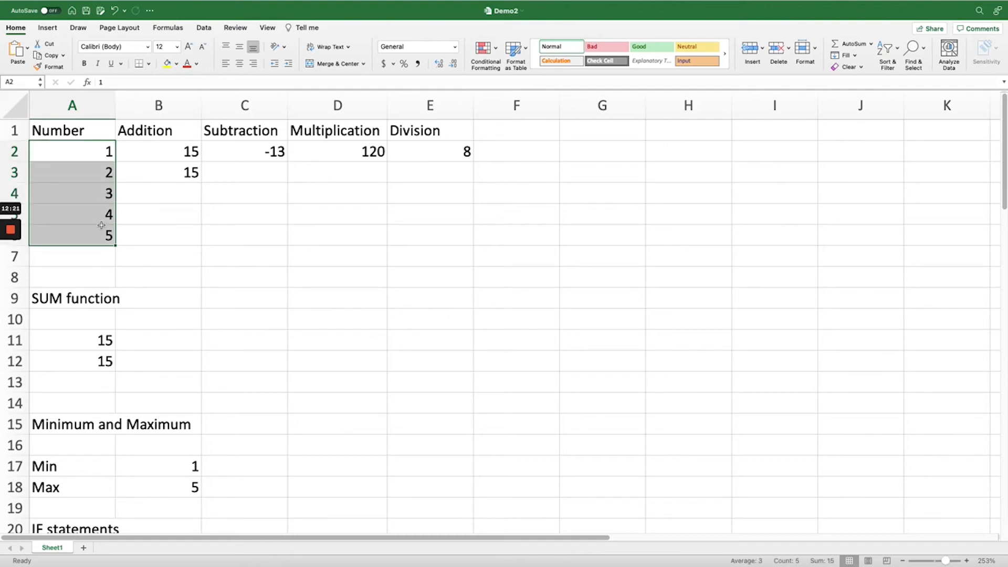
key(super+c)
scroll(142, 281, down, 3)
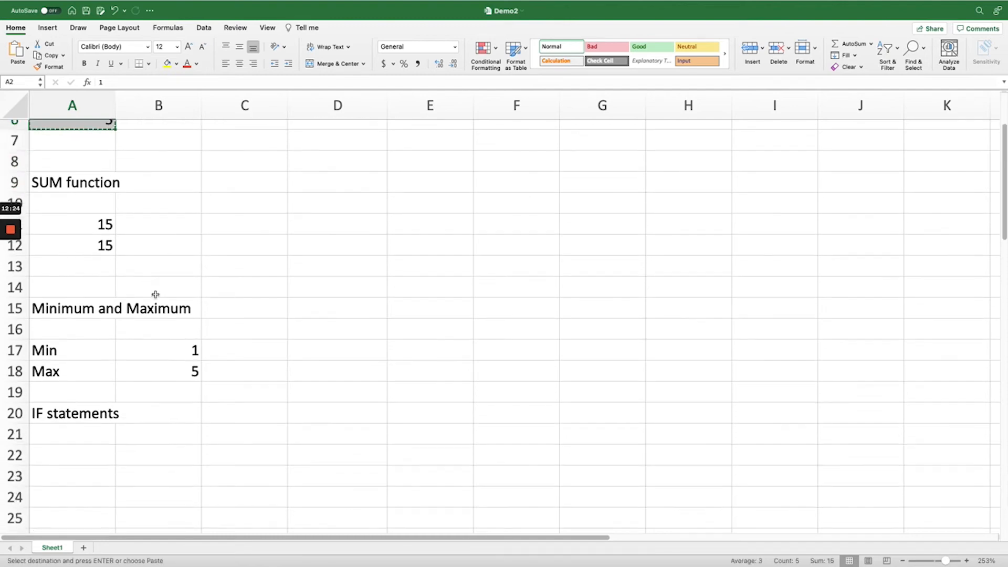
scroll(156, 293, down, 4)
click(52, 313)
scroll(55, 314, down, 1)
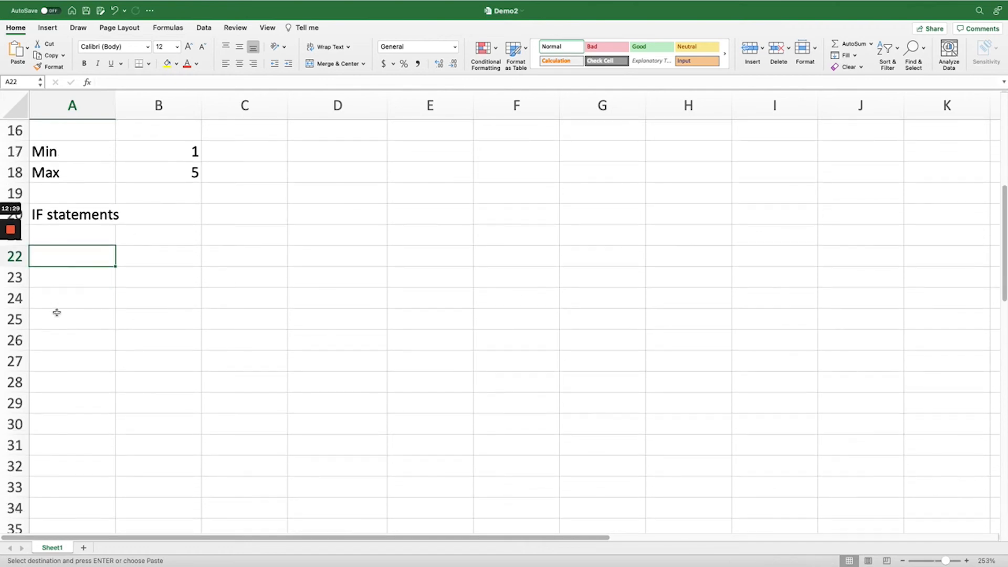
key(super+v)
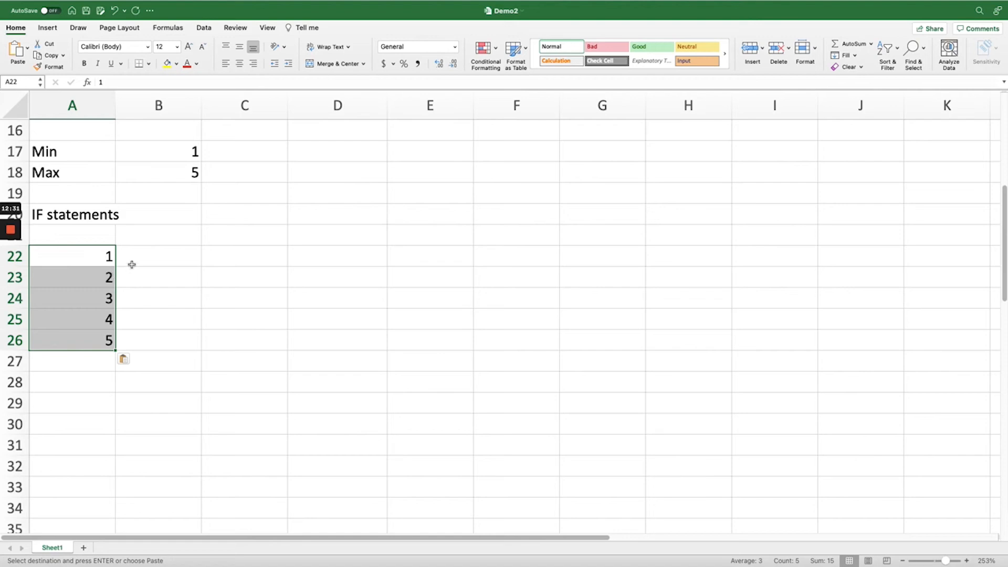
Enter the formula =IF(A22>3,"TRUE",0) in cell C22, testing the first number of the pasted list
click(215, 251)
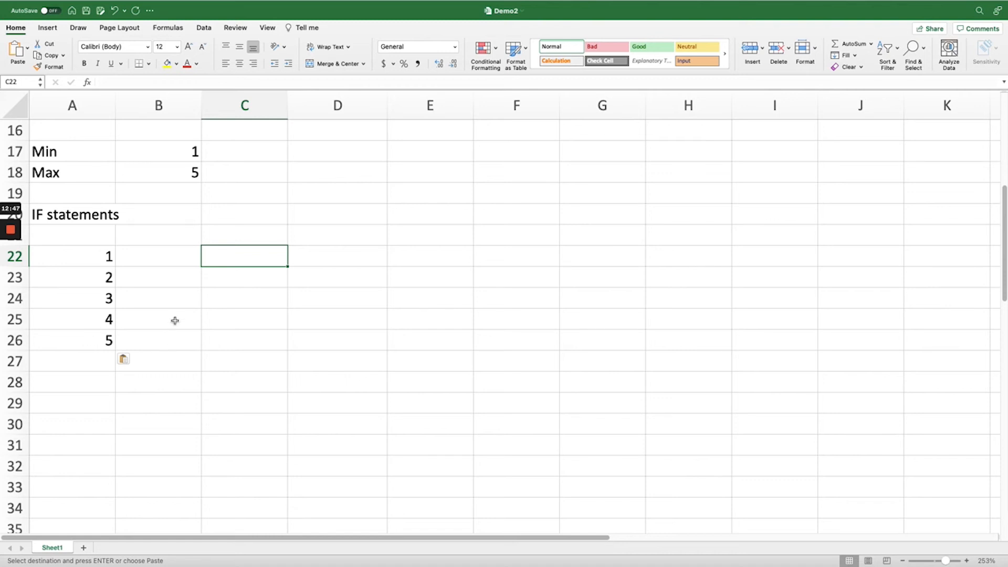
text(=IF)
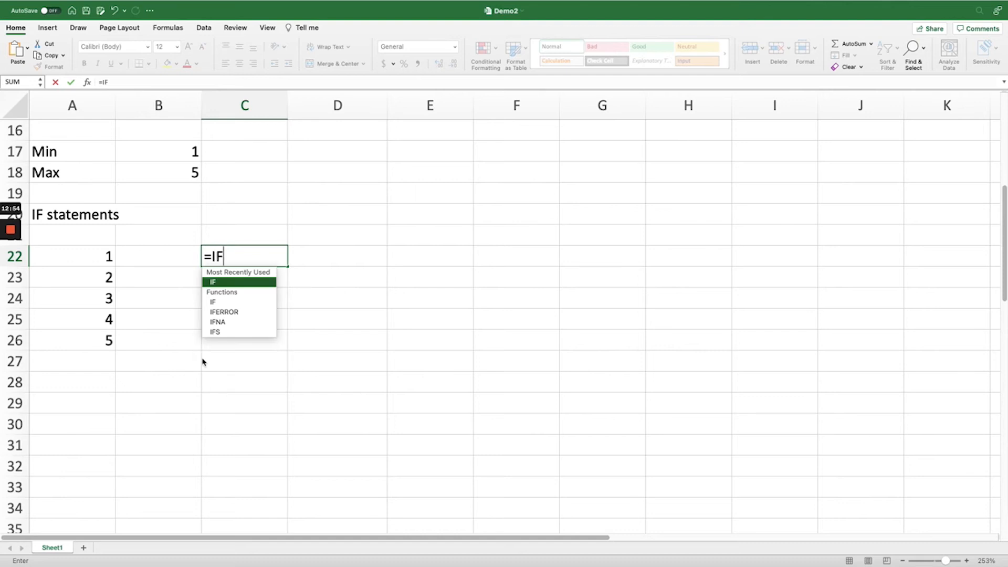
text(()
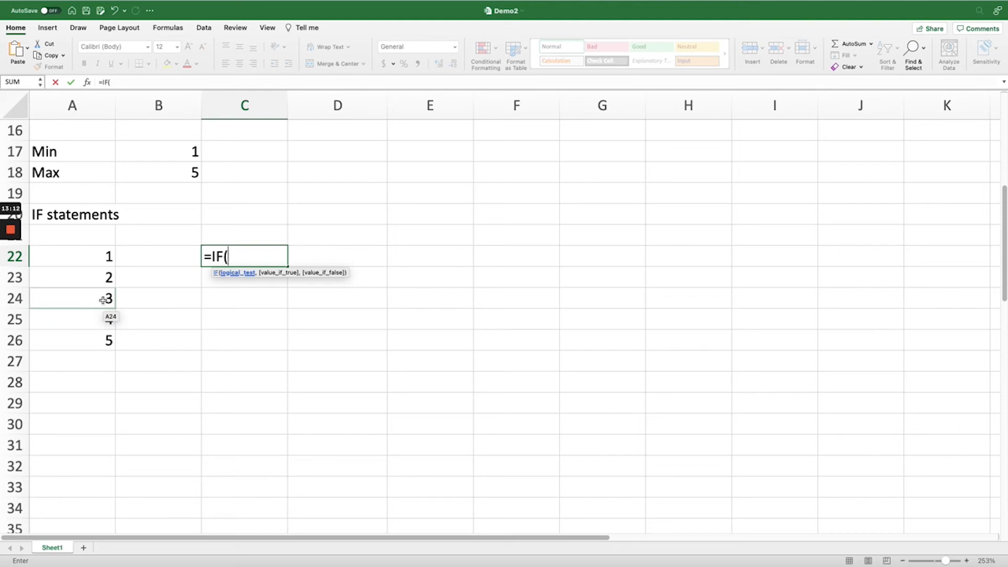
click(93, 252)
text(>)
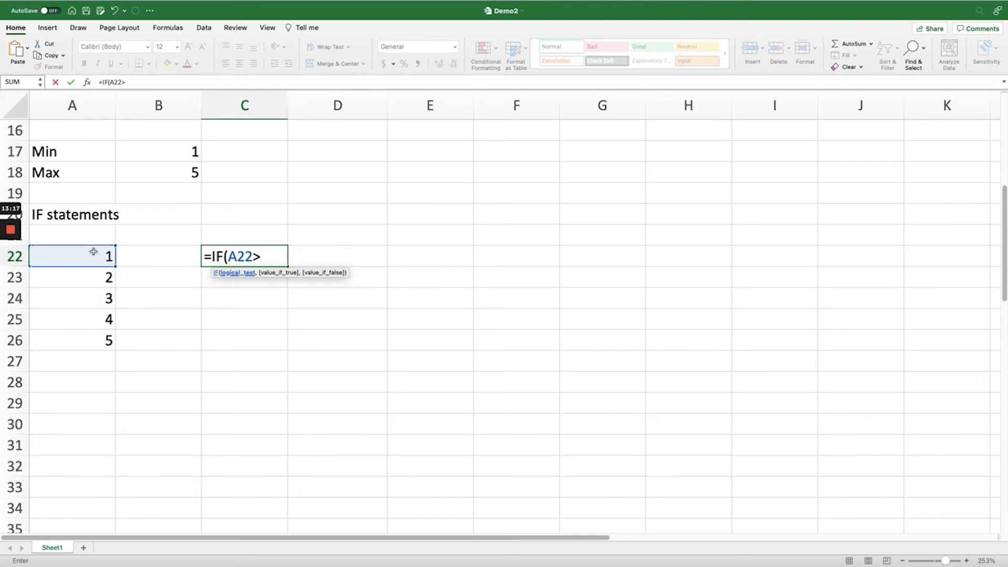
text(3,)
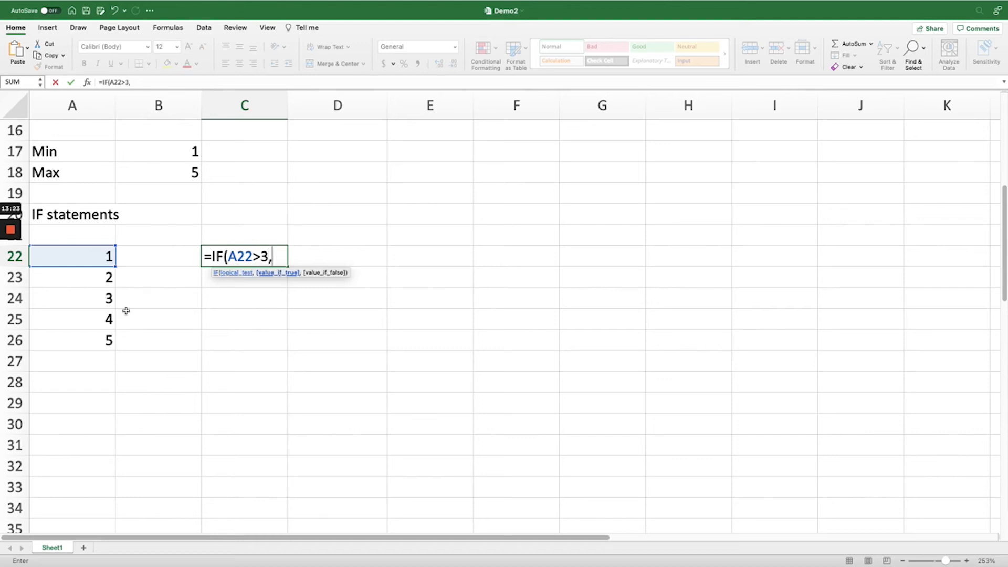
text("TRUE")
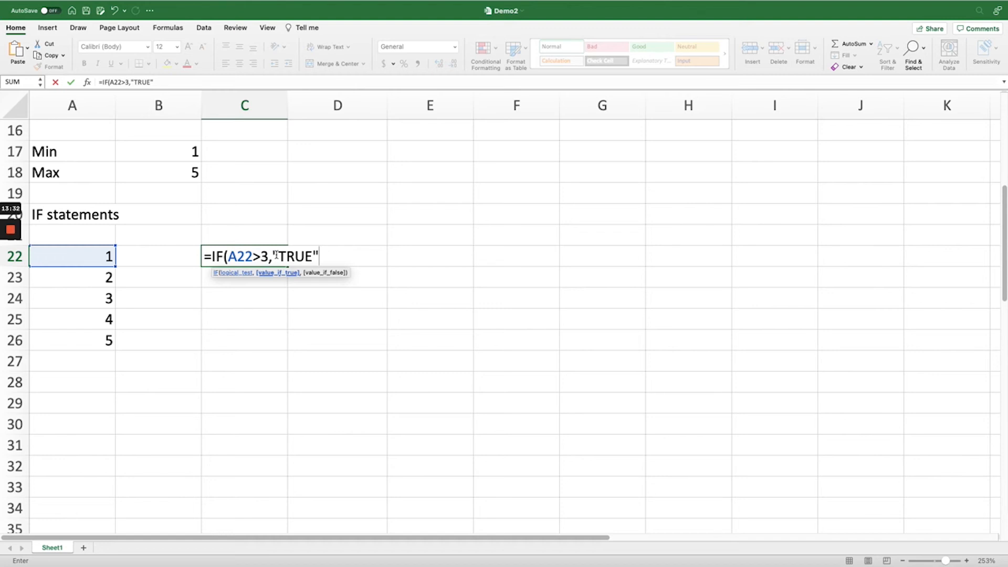
text(,0))
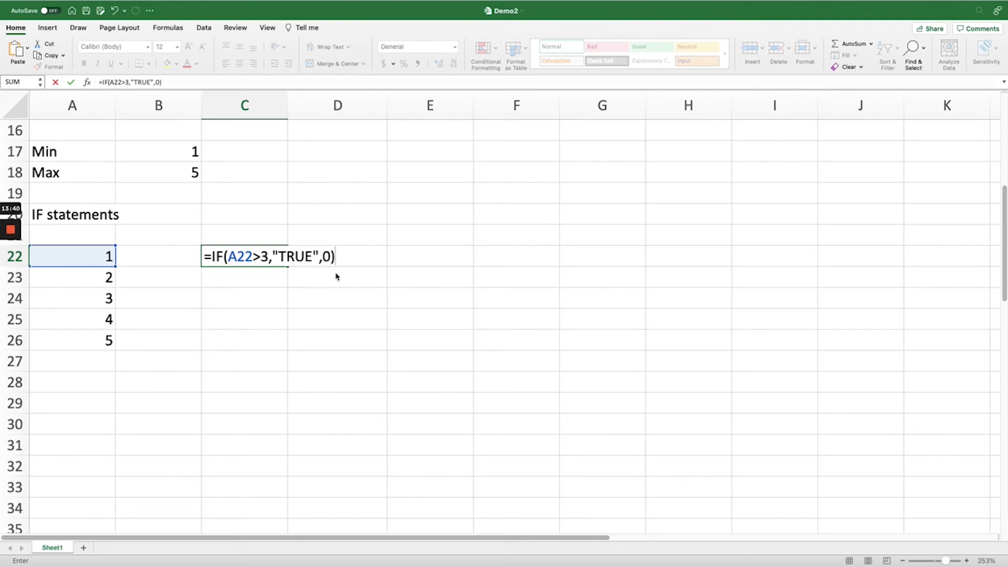
key(Return)
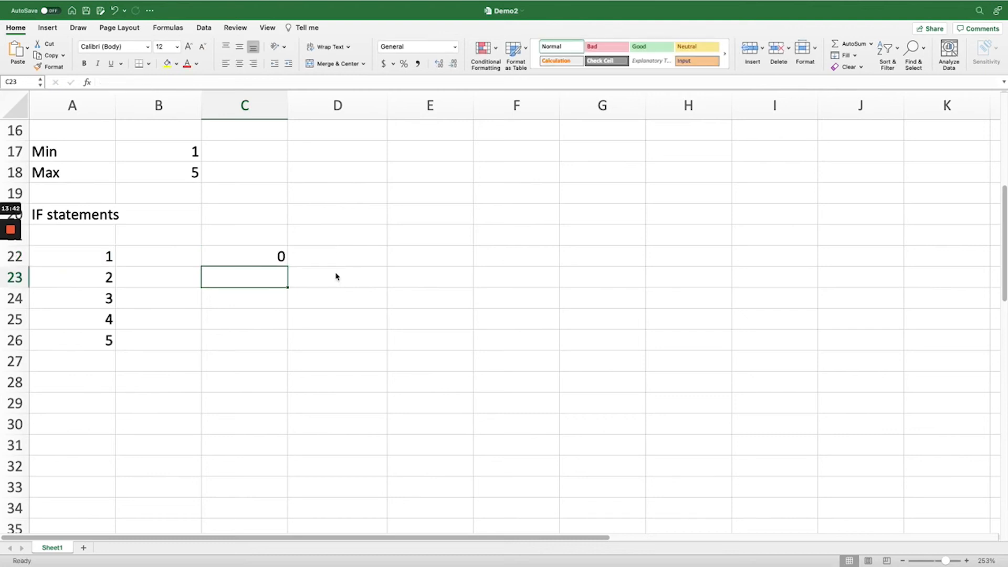
Fill the IF formula from C22 down through C26 and review the formulas in the filled cells
click(258, 256)
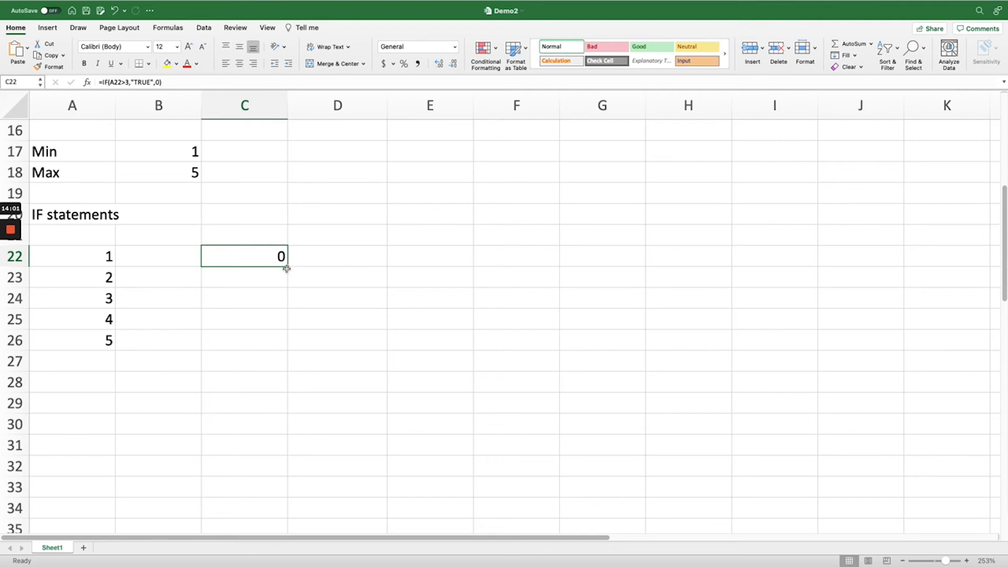
drag(287, 267, 288, 345)
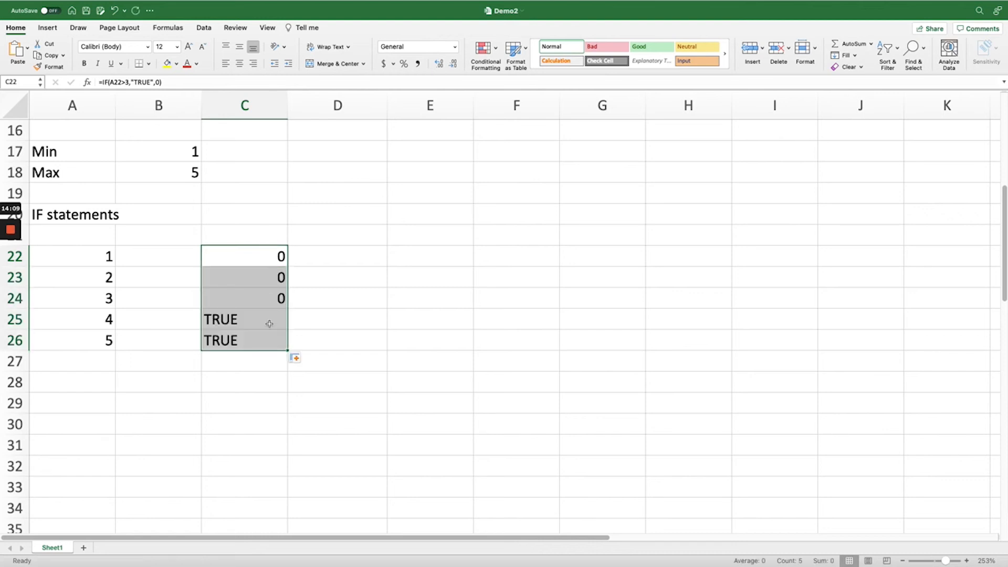
click(255, 256)
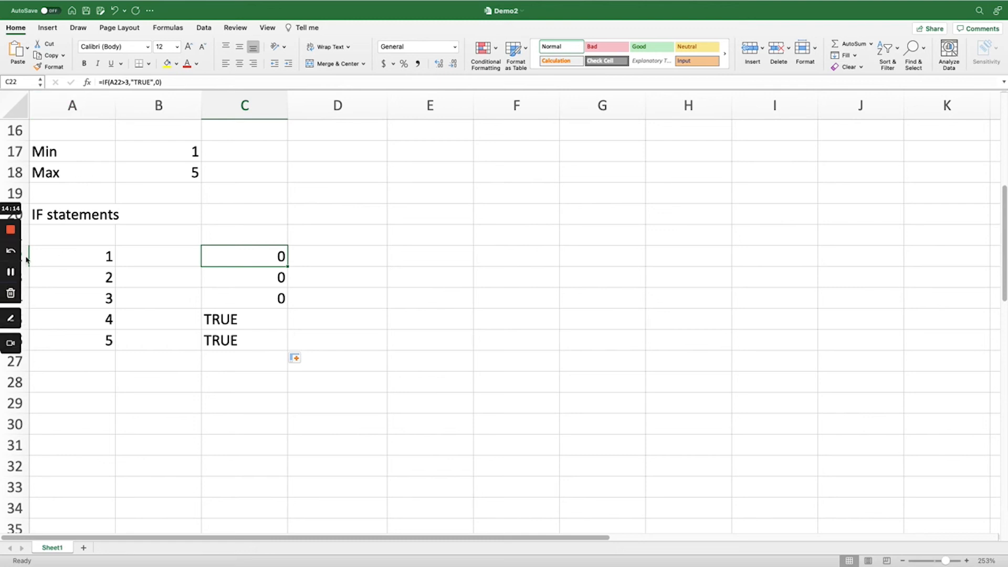
click(252, 279)
key(Down)
key(Down)
click(232, 346)
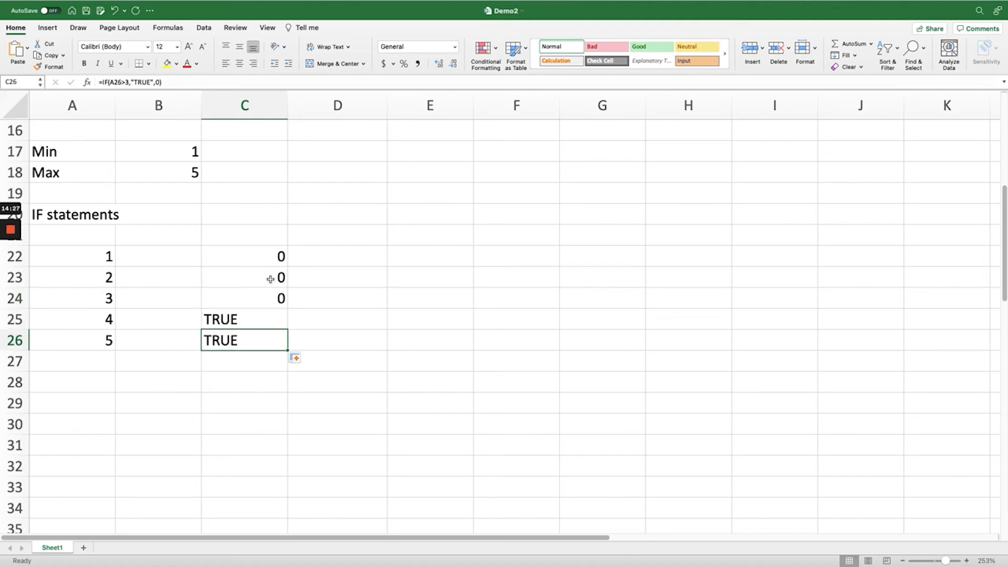
Clear cells C23:C26 and refill them by copying and pasting the IF formula from C22
drag(270, 279, 259, 337)
key(Delete)
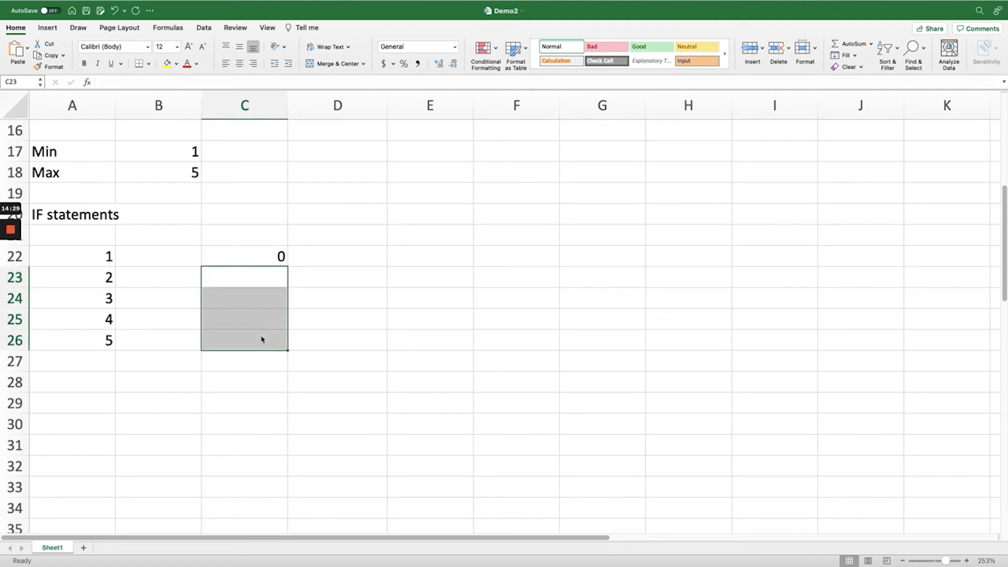
click(259, 257)
key(super+c)
key(Down)
drag(257, 283, 261, 336)
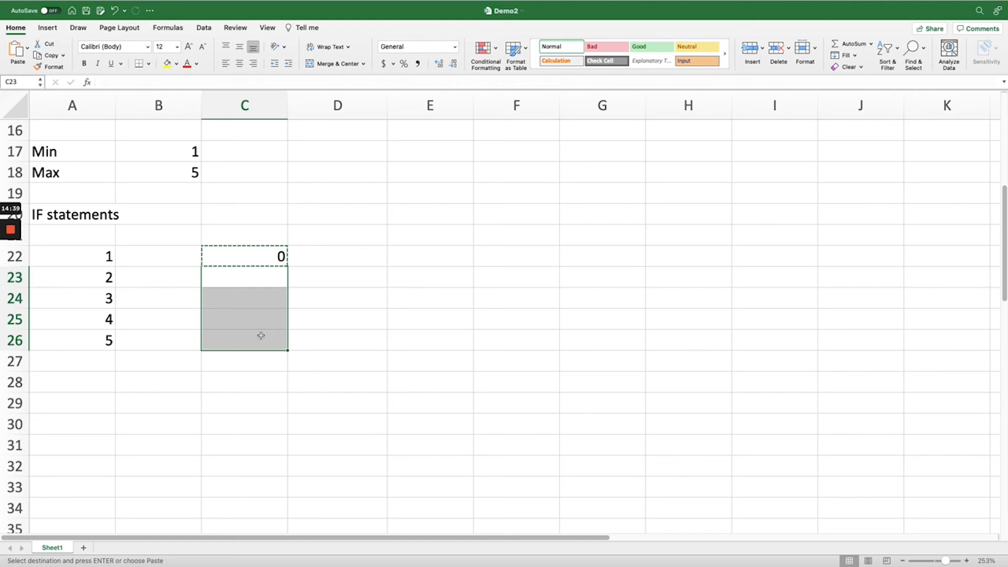
key(super+v)
click(338, 319)
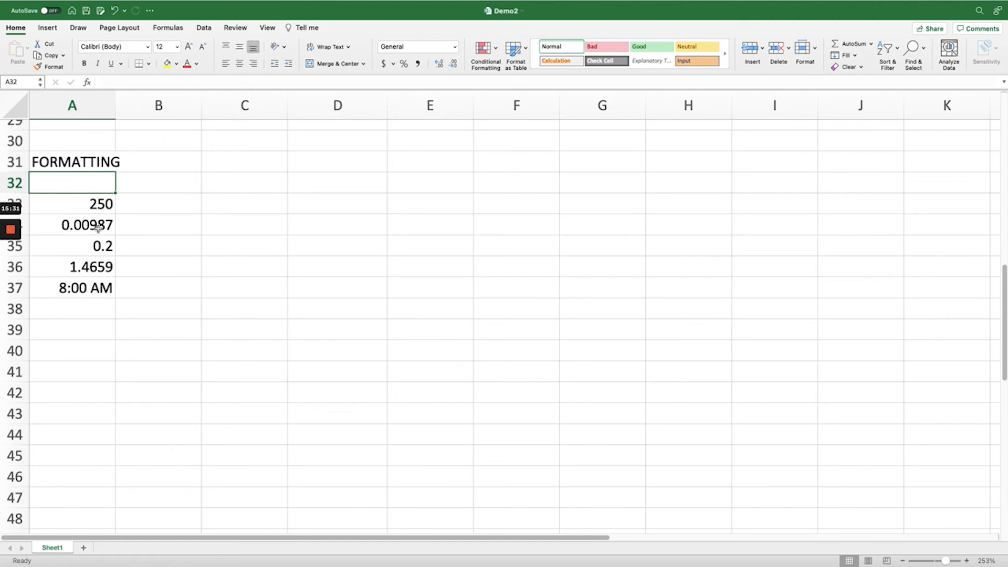
Apply the dollar Accounting number format to the value 250 in cell A33 of the FORMATTING section
click(98, 159)
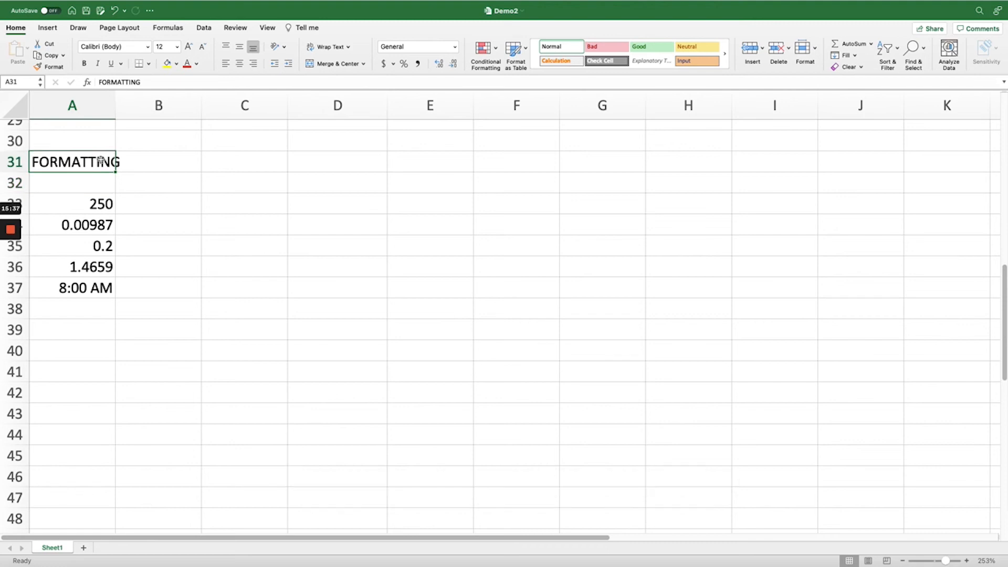
click(88, 201)
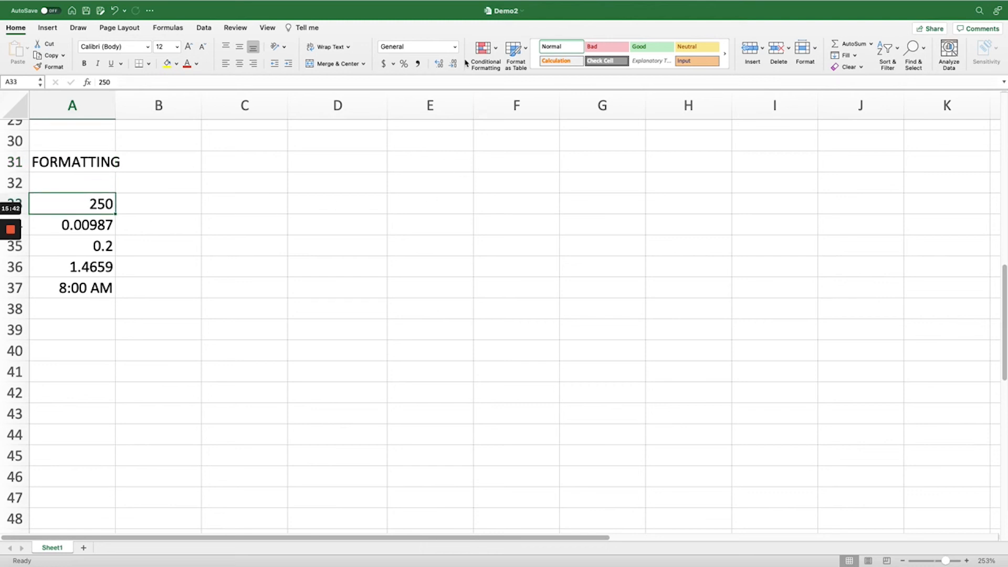
click(384, 63)
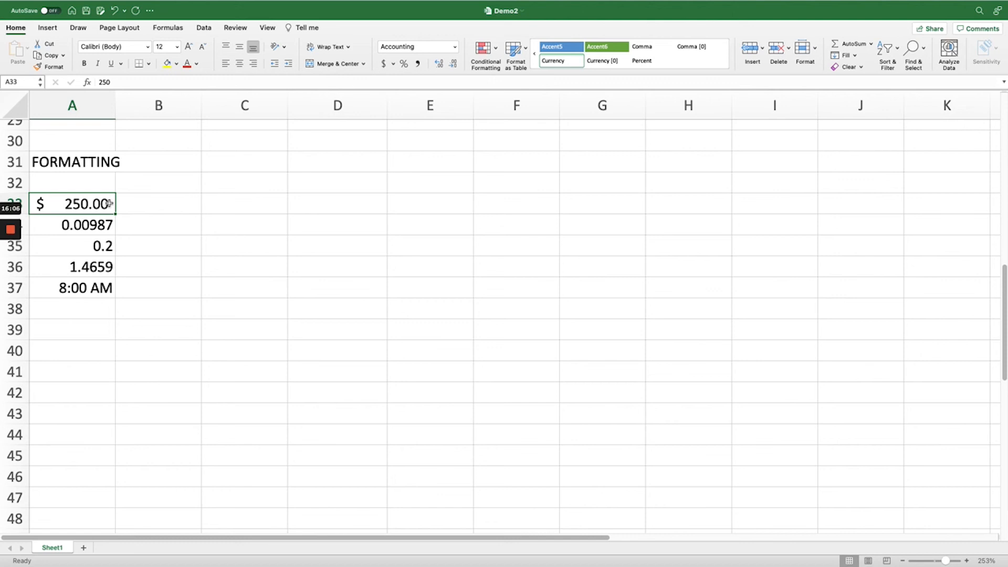
Increase the decimal places of the value 0.00987 in cell A34, and reduce them to four decimals
click(97, 224)
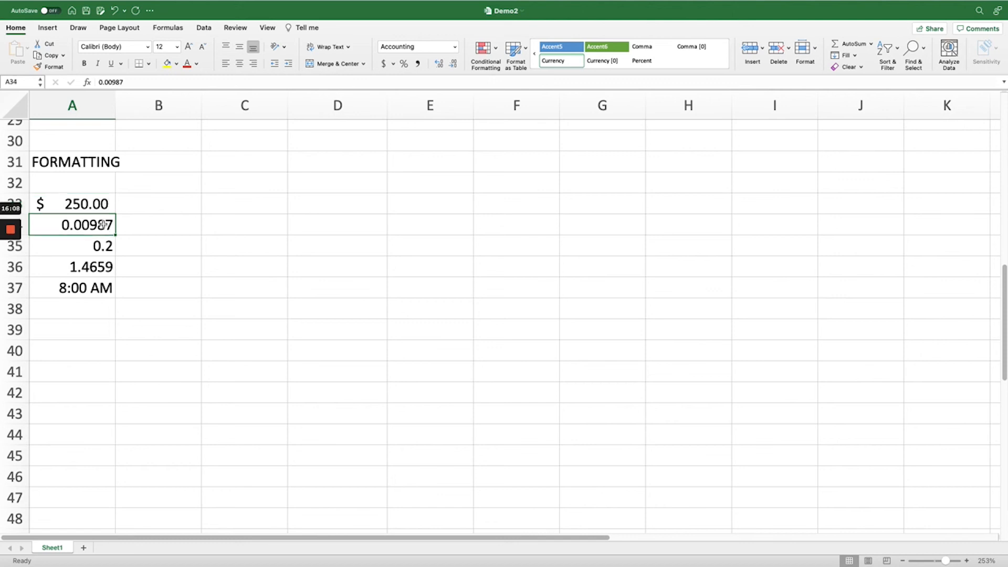
click(440, 64)
click(440, 64)
click(440, 64)
click(440, 64)
click(440, 64)
click(453, 64)
click(454, 64)
click(453, 64)
click(454, 64)
click(454, 64)
click(455, 64)
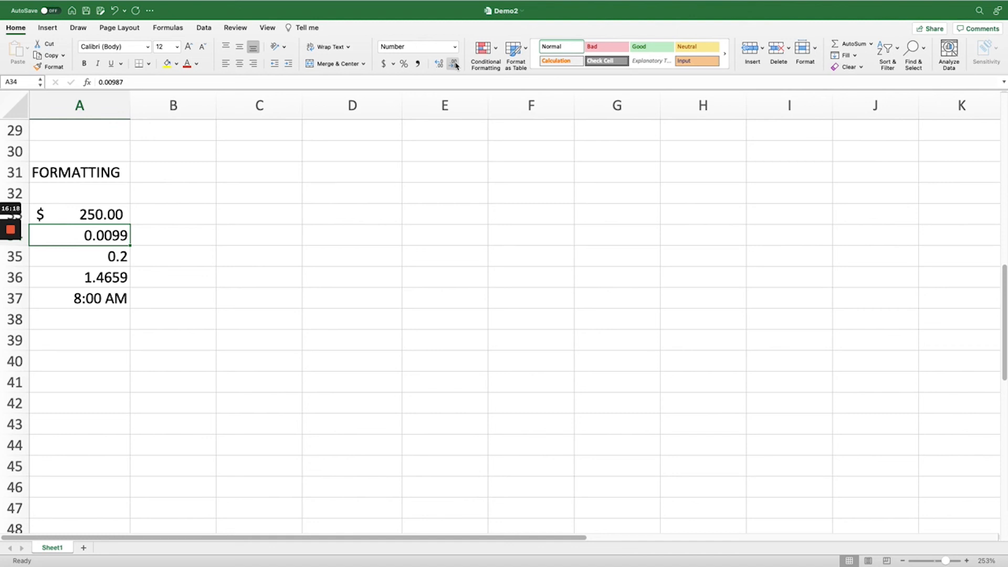
Format the values in A33:A37 as dollar accounting amounts with four decimal places, trying up to six decimals first
drag(105, 216, 109, 307)
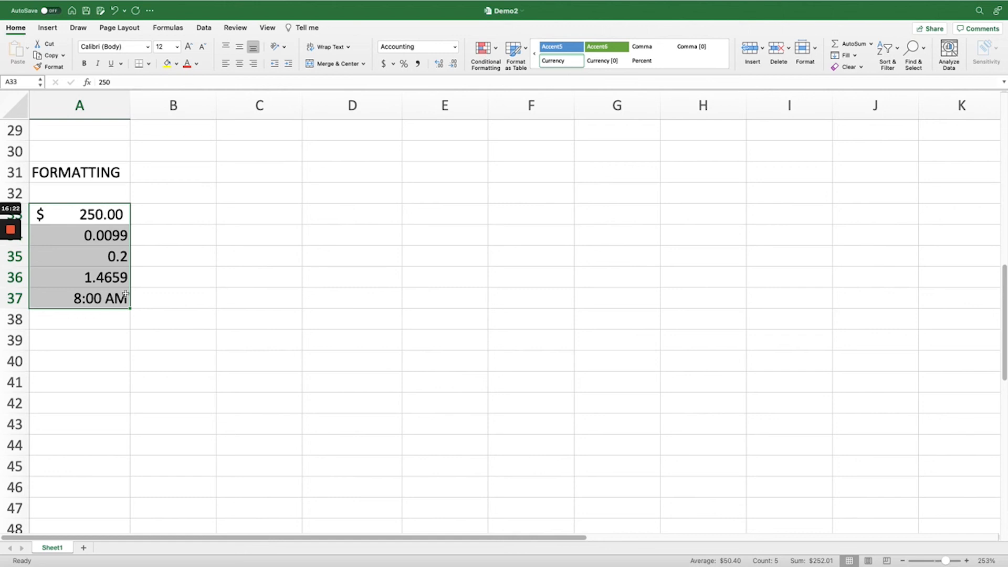
click(439, 64)
click(439, 64)
click(450, 64)
click(450, 64)
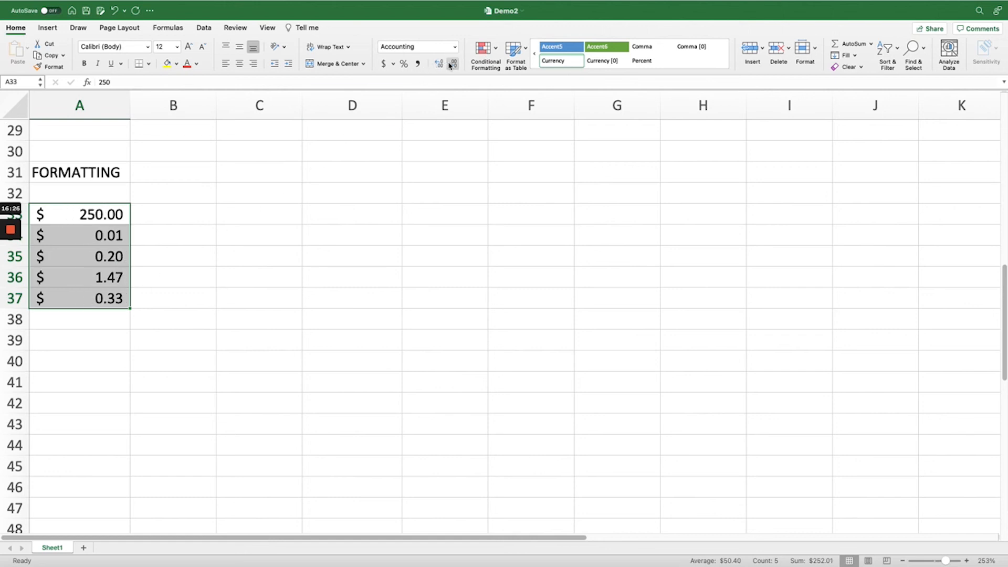
click(440, 65)
click(440, 64)
click(440, 64)
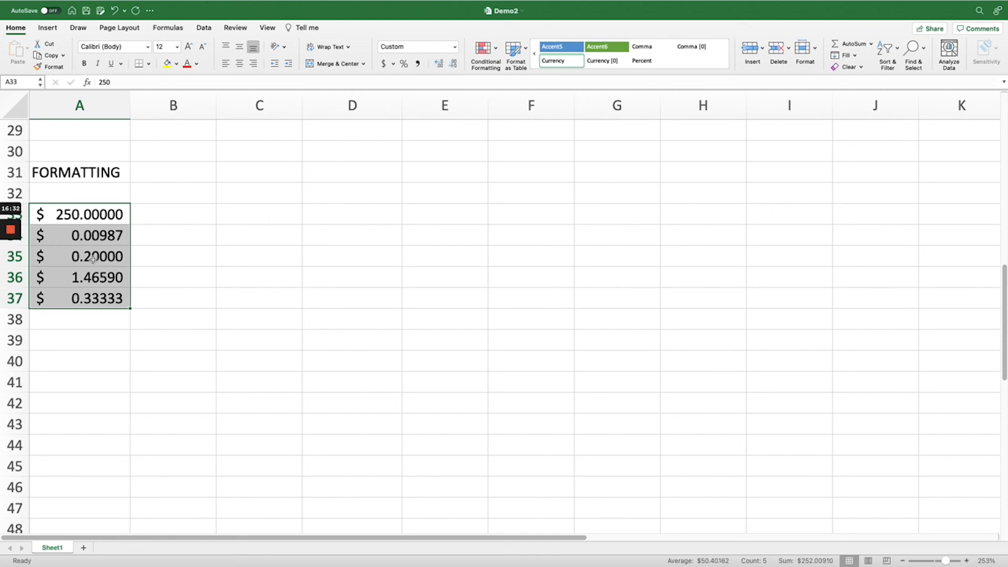
click(439, 63)
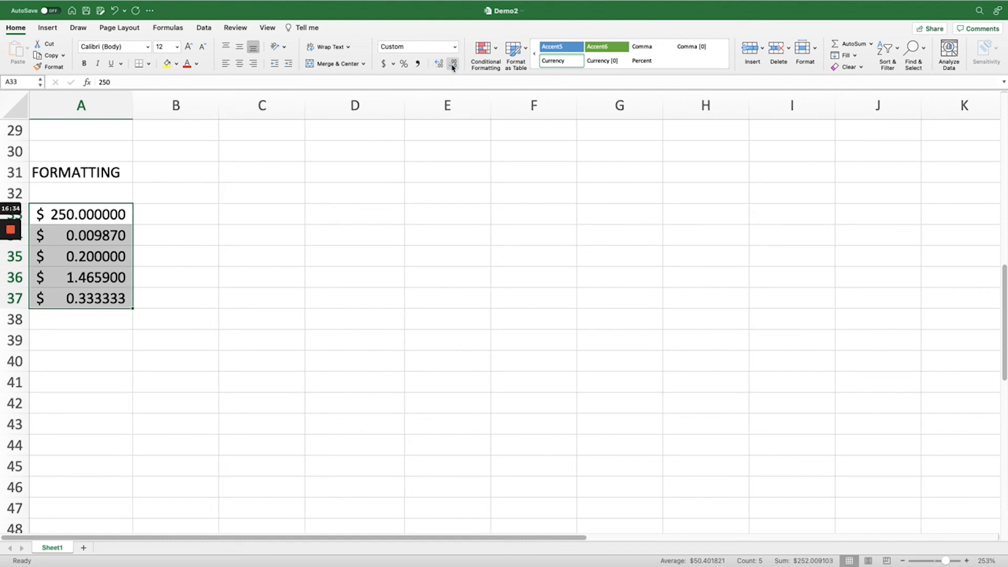
double_click(453, 64)
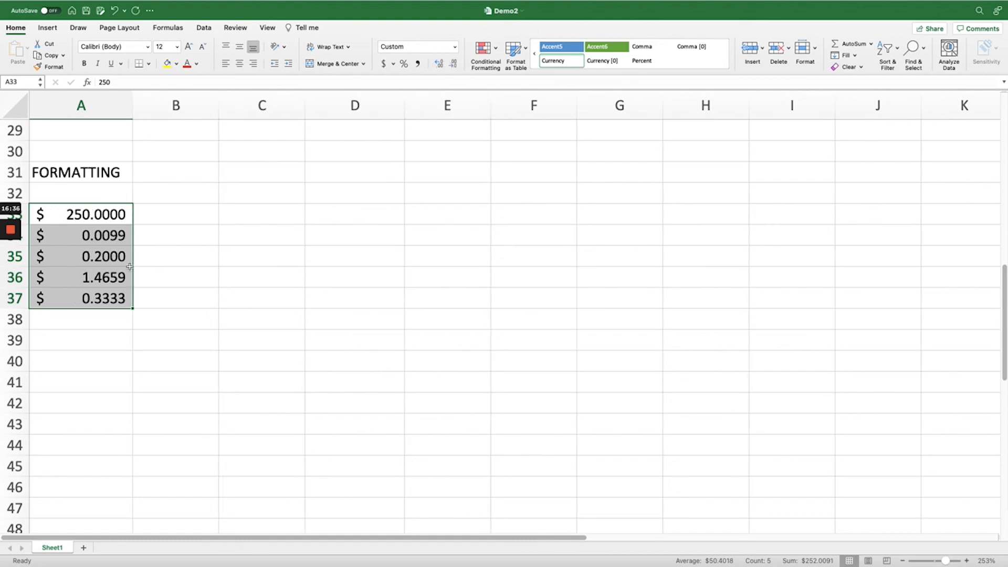
click(166, 291)
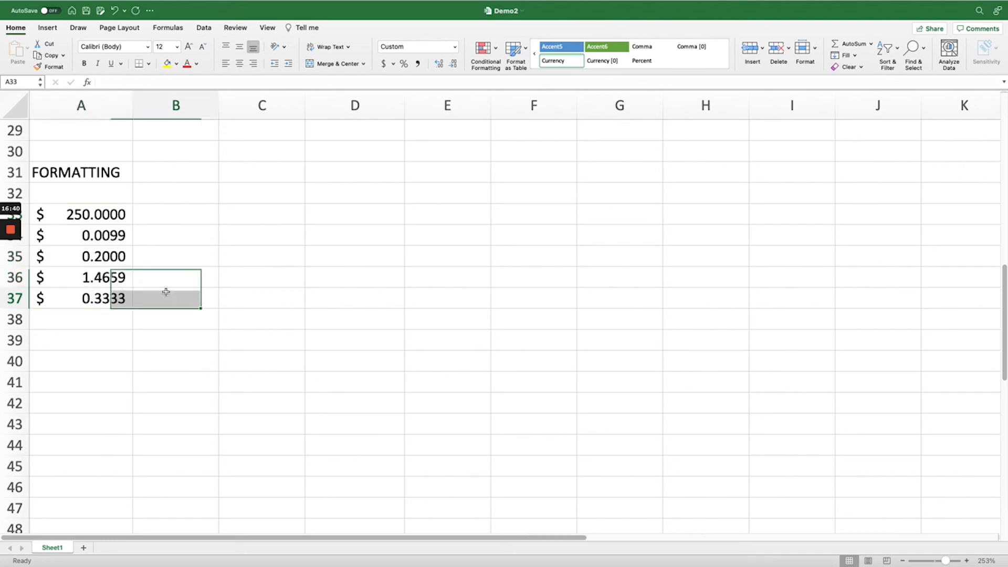
Apply the Percentage format without decimals to cell A33 and look over the other available number formats
click(99, 215)
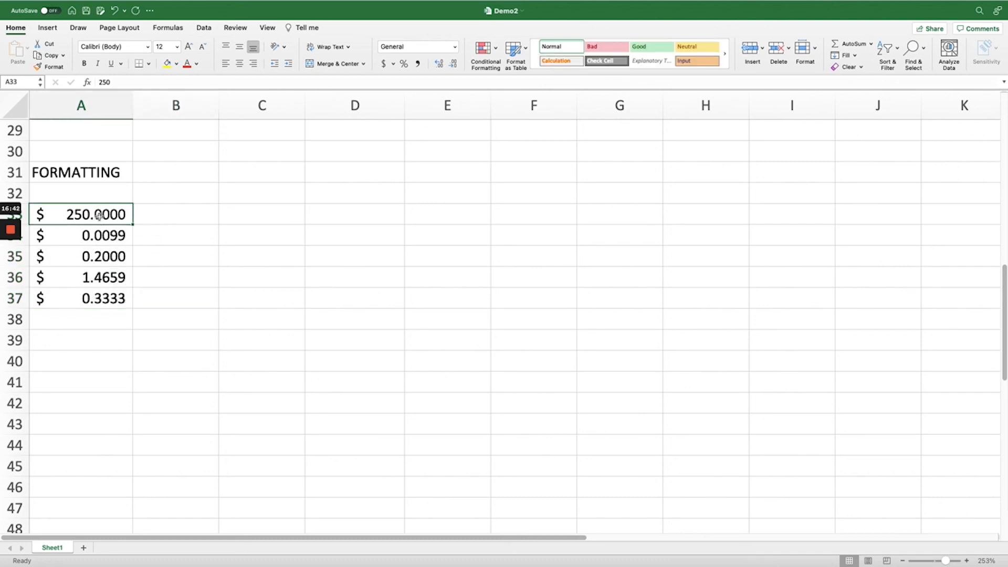
click(404, 64)
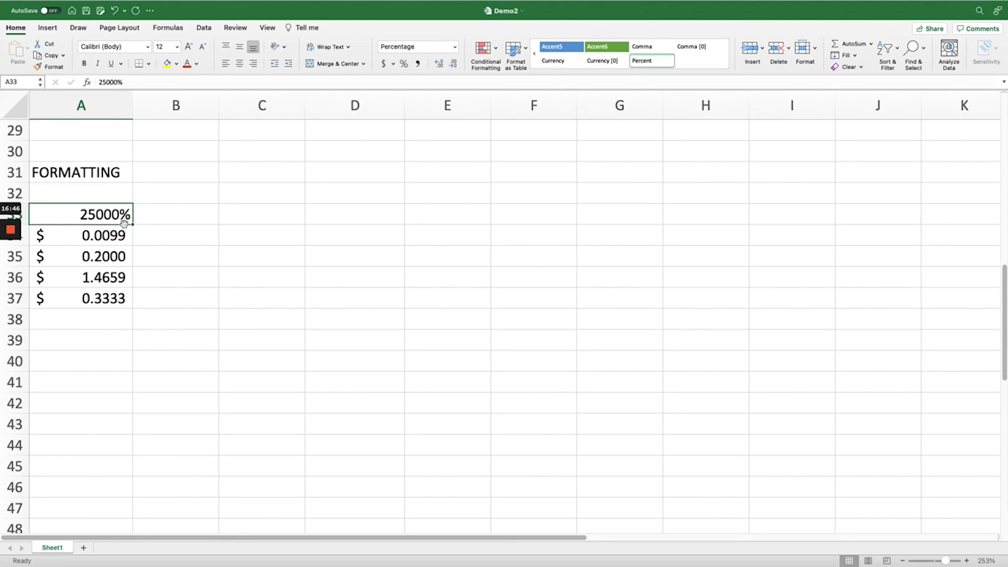
click(455, 47)
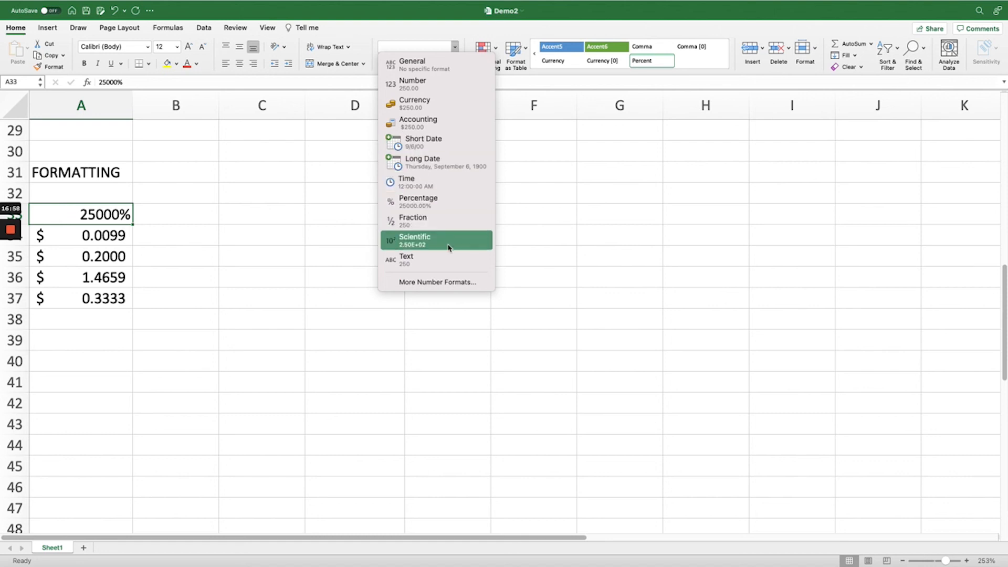
click(127, 304)
Try the Time format on cell A37 and switch it to the Long Date format
click(127, 299)
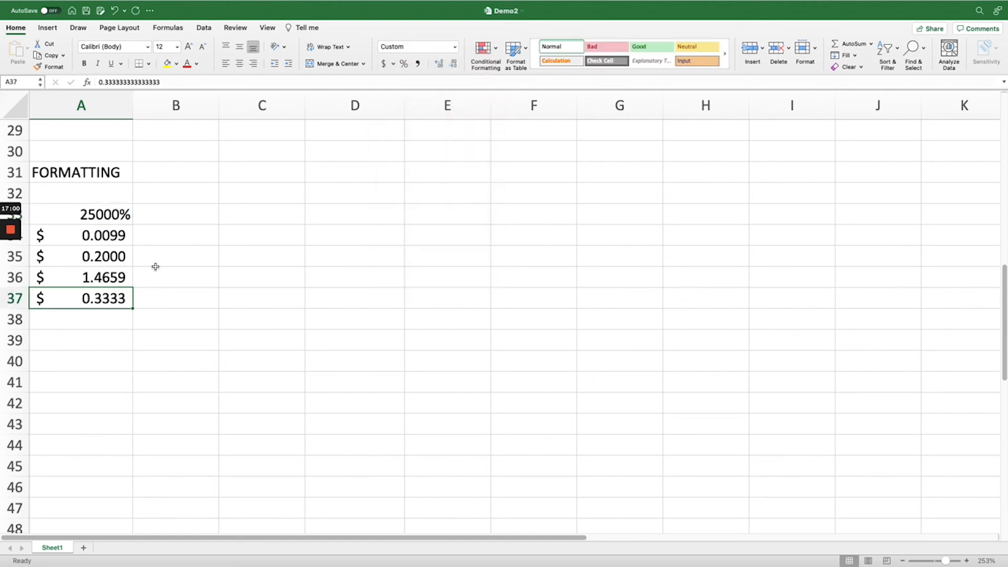
click(455, 47)
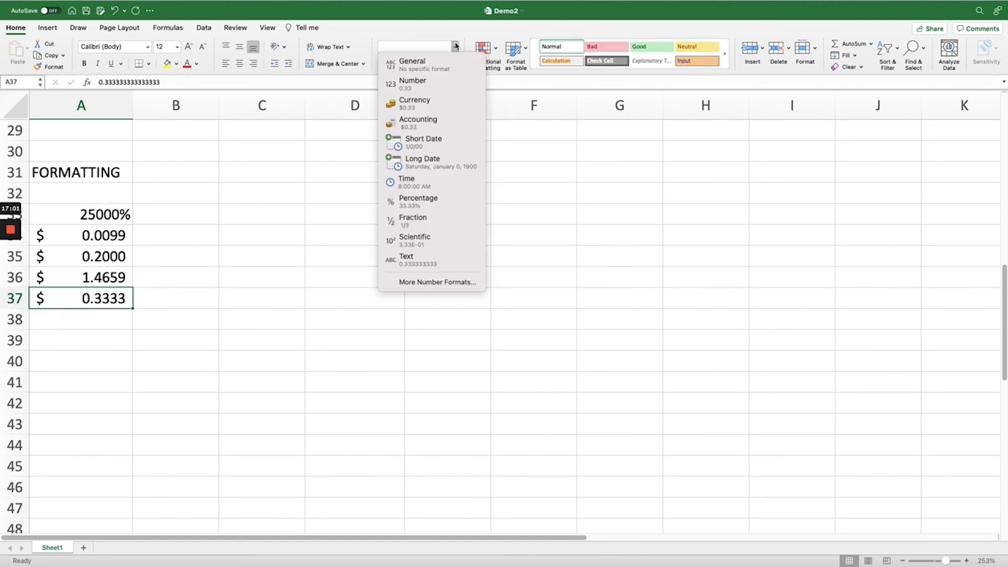
click(454, 184)
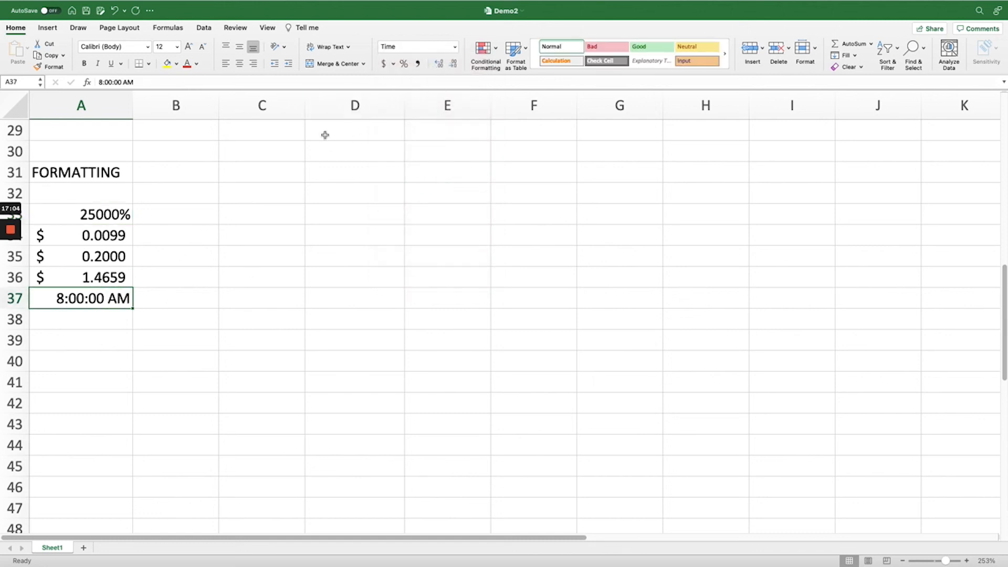
click(455, 48)
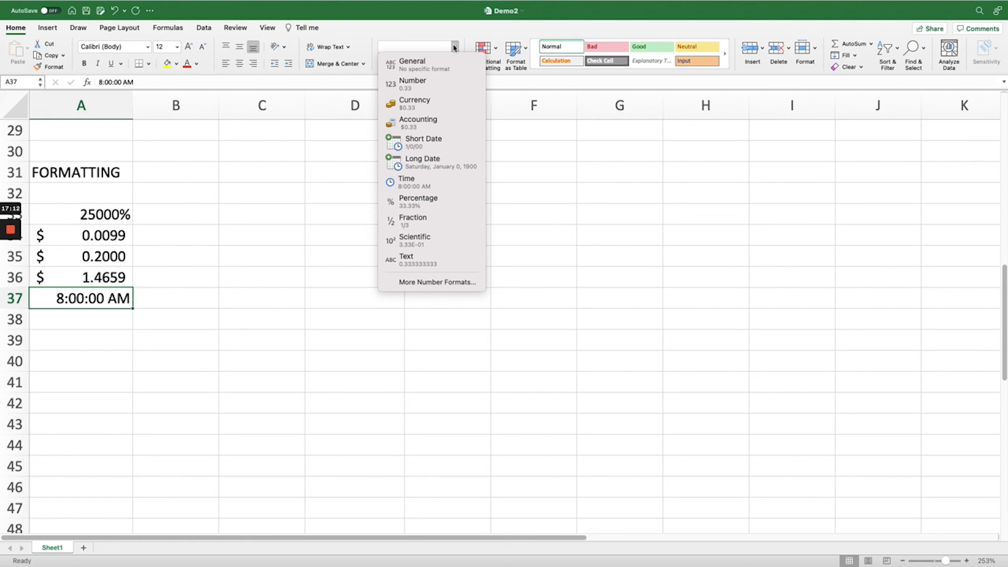
click(455, 167)
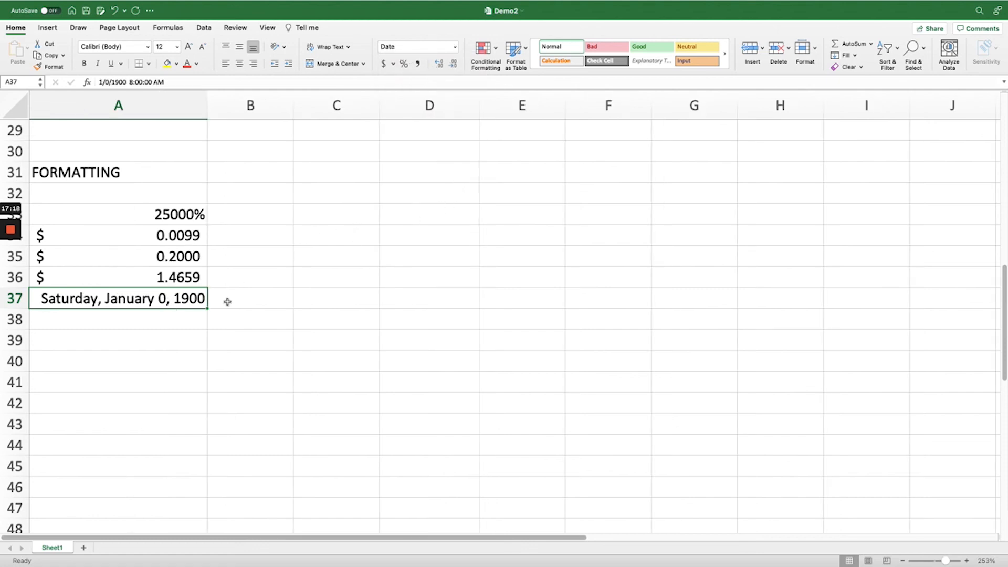
Review the IF statements and FORMATTING sections of the sheet and save the Demo2 workbook
click(360, 297)
scroll(360, 296, down, 10)
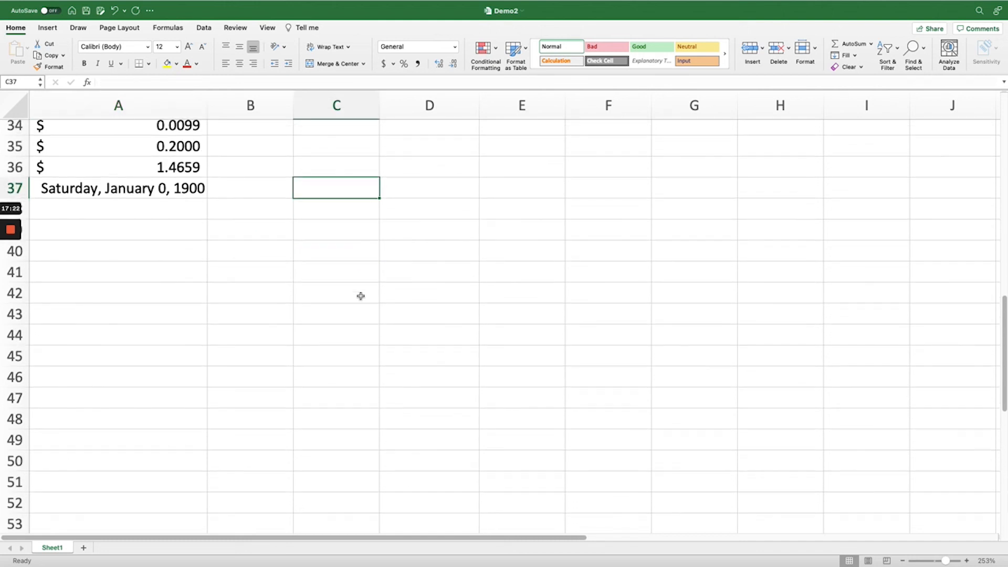
scroll(361, 296, up, 10)
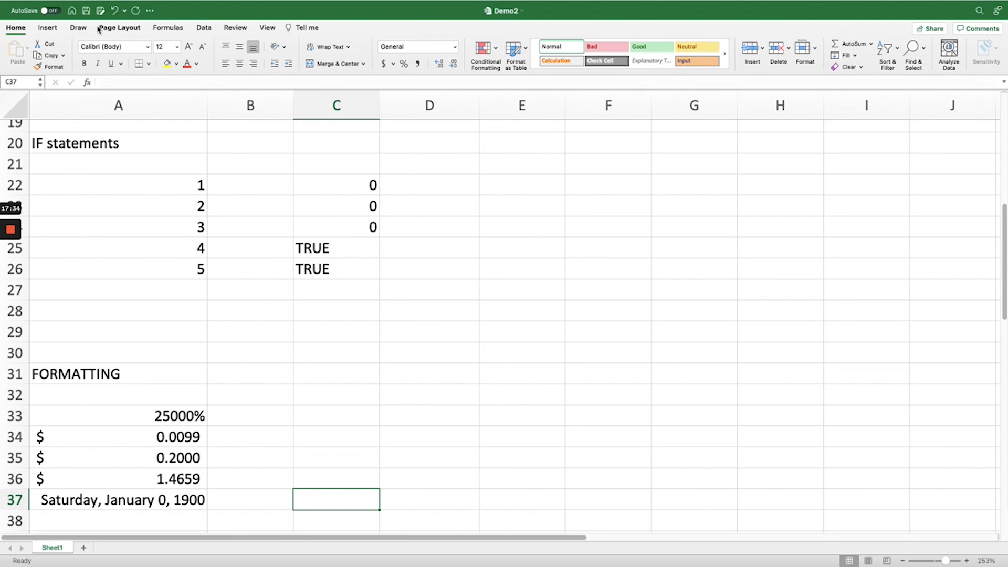
click(87, 11)
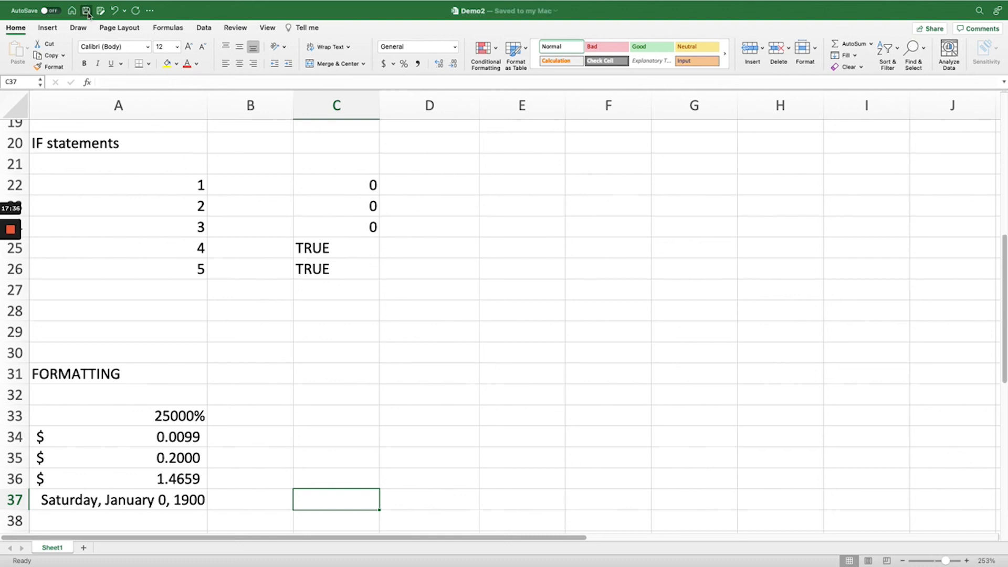